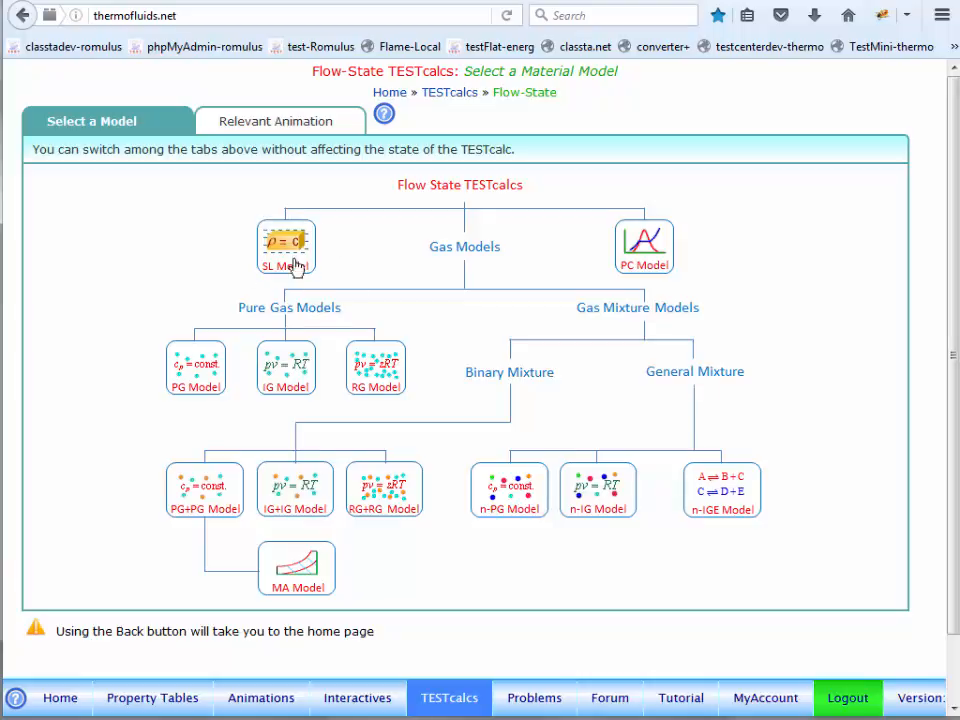
Open the SL model's flow-state TESTcalc page and view its relevant animation, dismissing the Windows color scheme prompt
{"action": "mouse_move", "coordinate": [281, 249]}
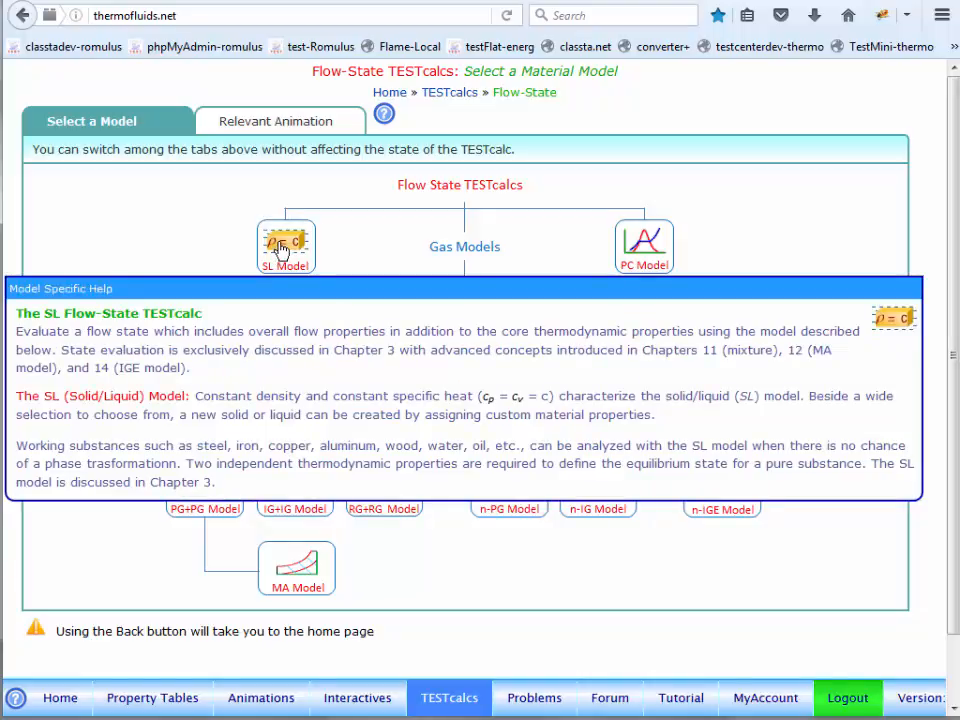
{"action": "left_click", "coordinate": [281, 249]}
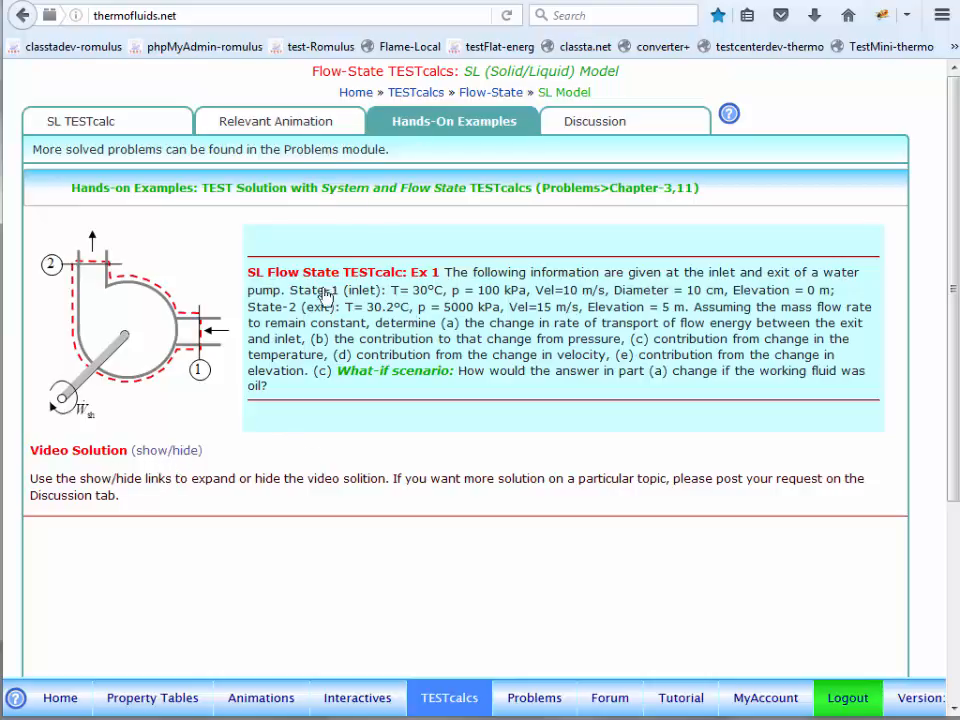
{"action": "left_click", "coordinate": [296, 129]}
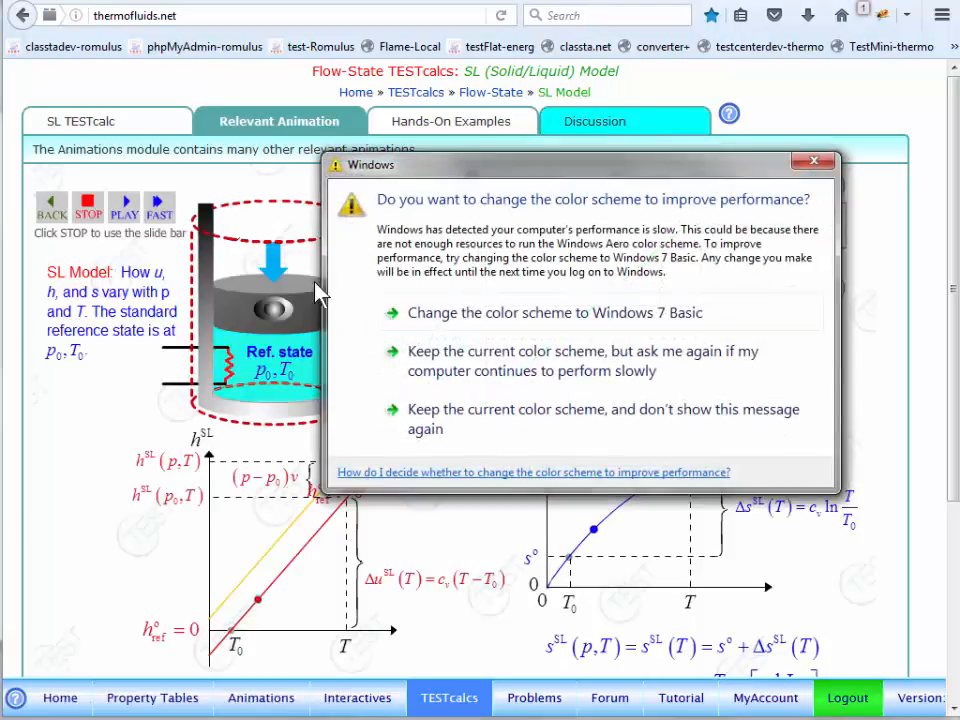
{"action": "left_click", "coordinate": [823, 168]}
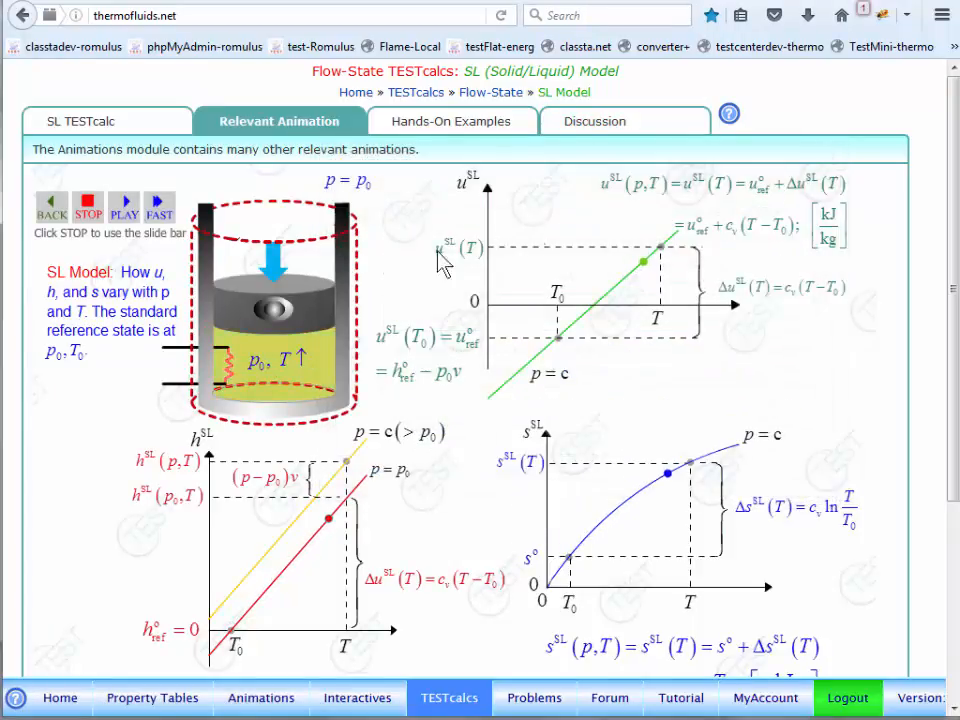
Return to the SL TESTcalc and confirm the site's plugin permissions with Java set to Allow Now
{"action": "left_click", "coordinate": [100, 124]}
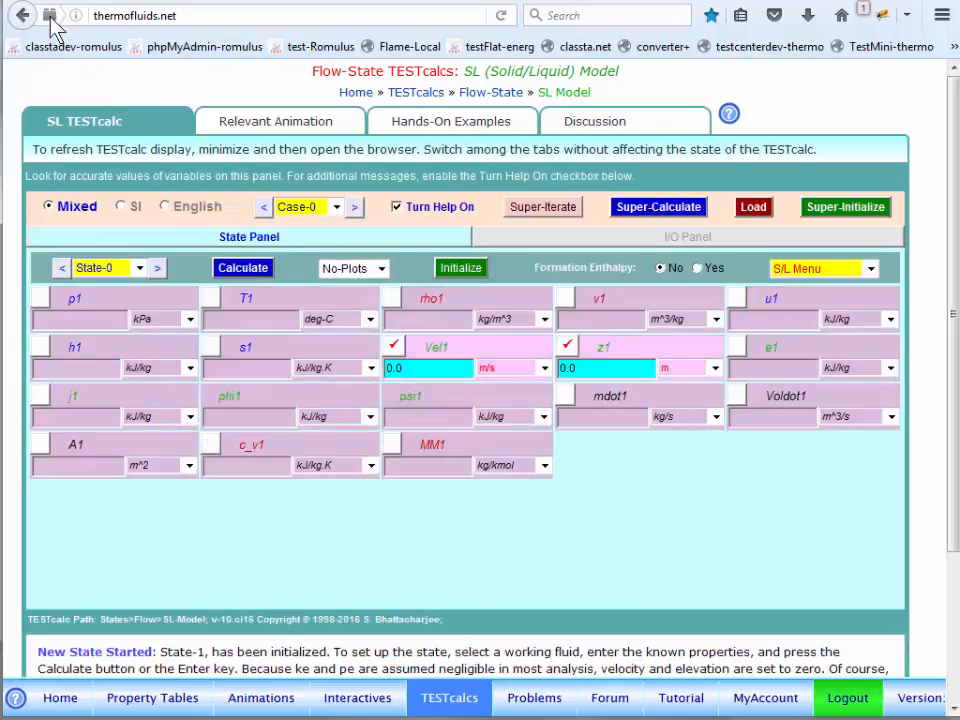
{"action": "left_click", "coordinate": [49, 15]}
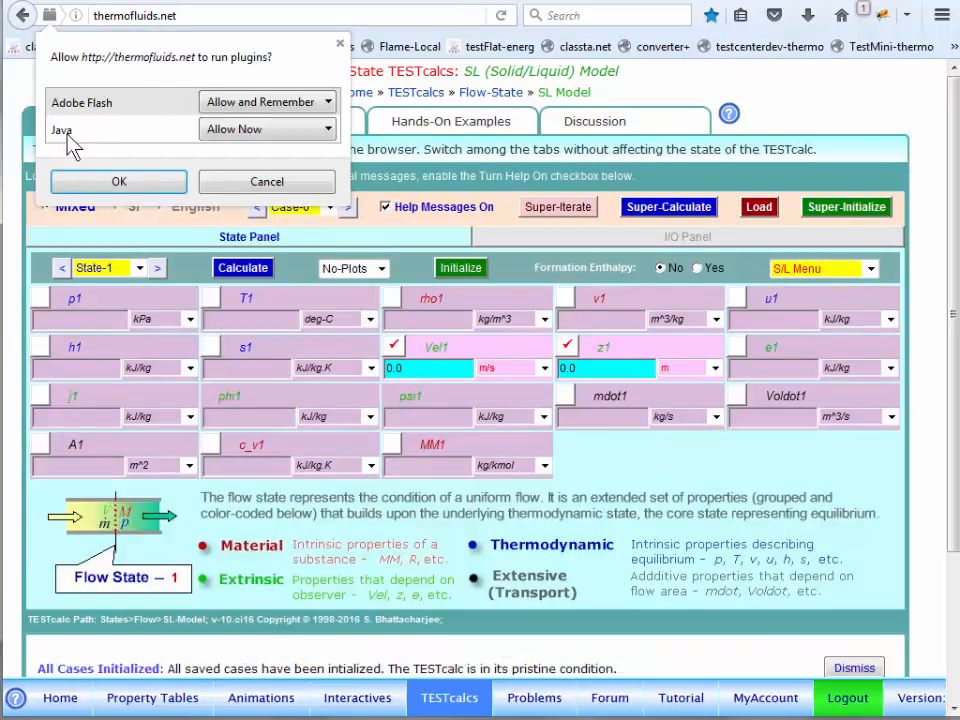
{"action": "left_click", "coordinate": [168, 182]}
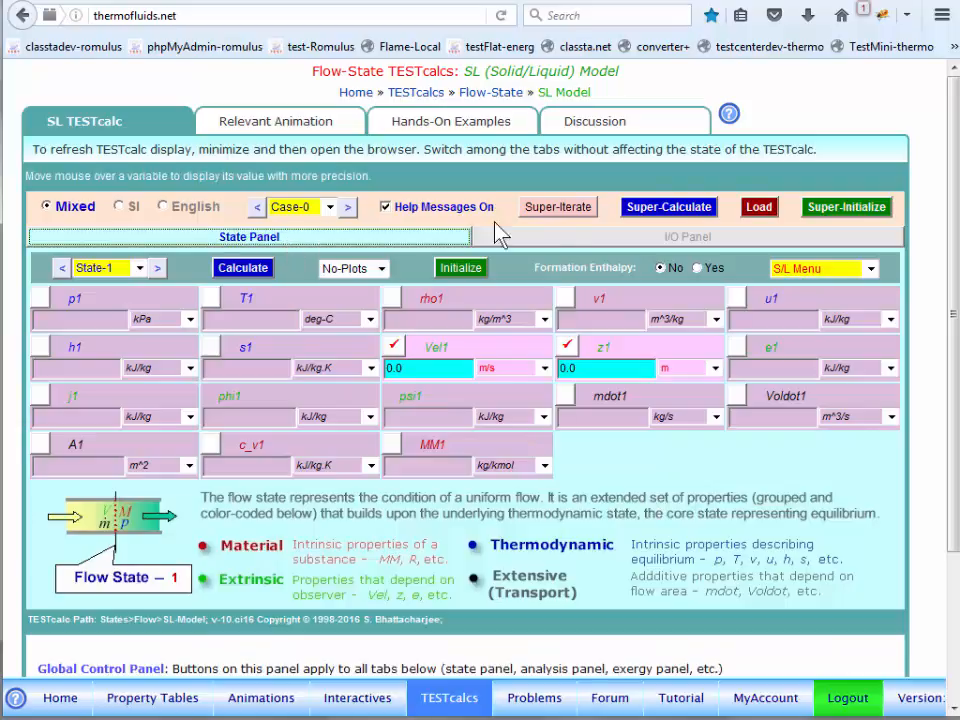
Look over the instructions in the I/O Panel and return to the State Panel
{"action": "left_click", "coordinate": [567, 239]}
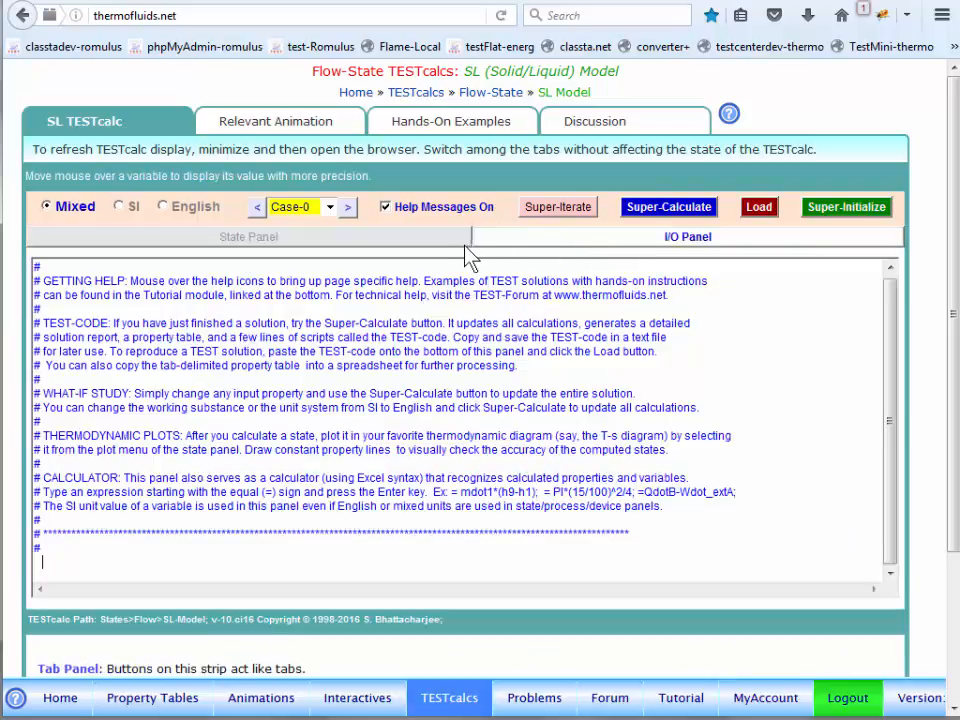
{"action": "left_click", "coordinate": [457, 240]}
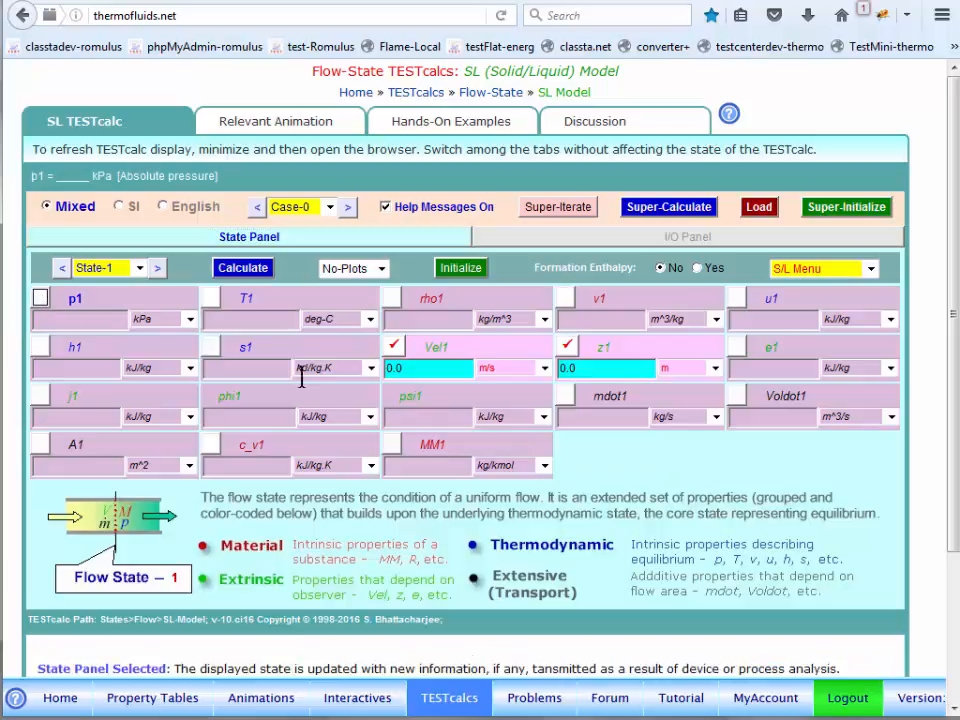
Choose Water(L) as the working fluid and set State-1's pressure to 100 kPa and temperature to 30 deg-C
{"action": "left_click", "coordinate": [870, 270]}
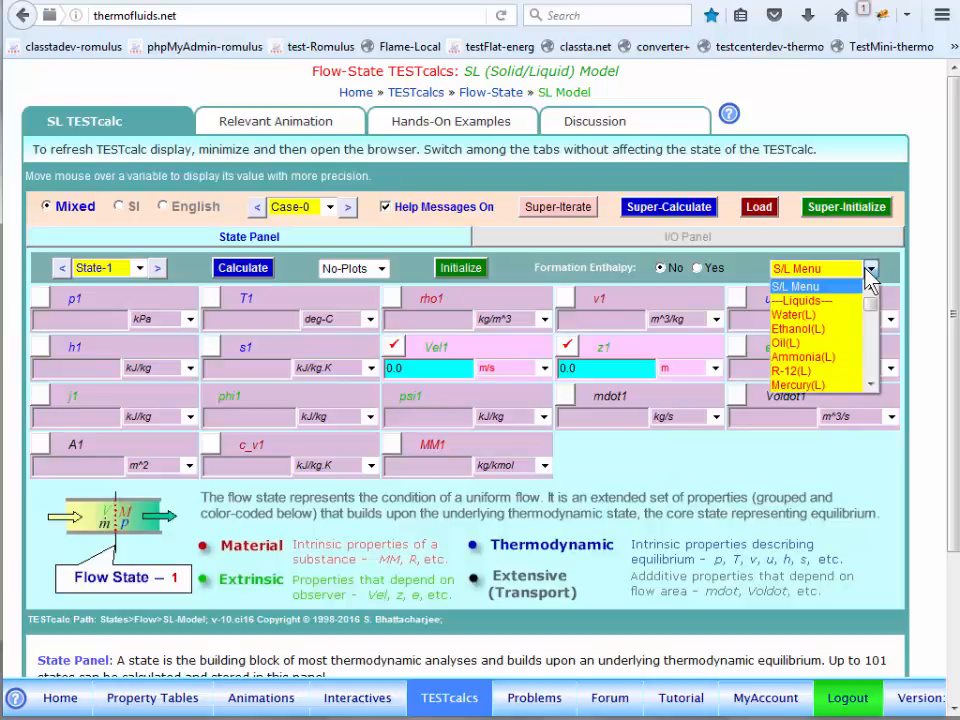
{"action": "left_click", "coordinate": [812, 315]}
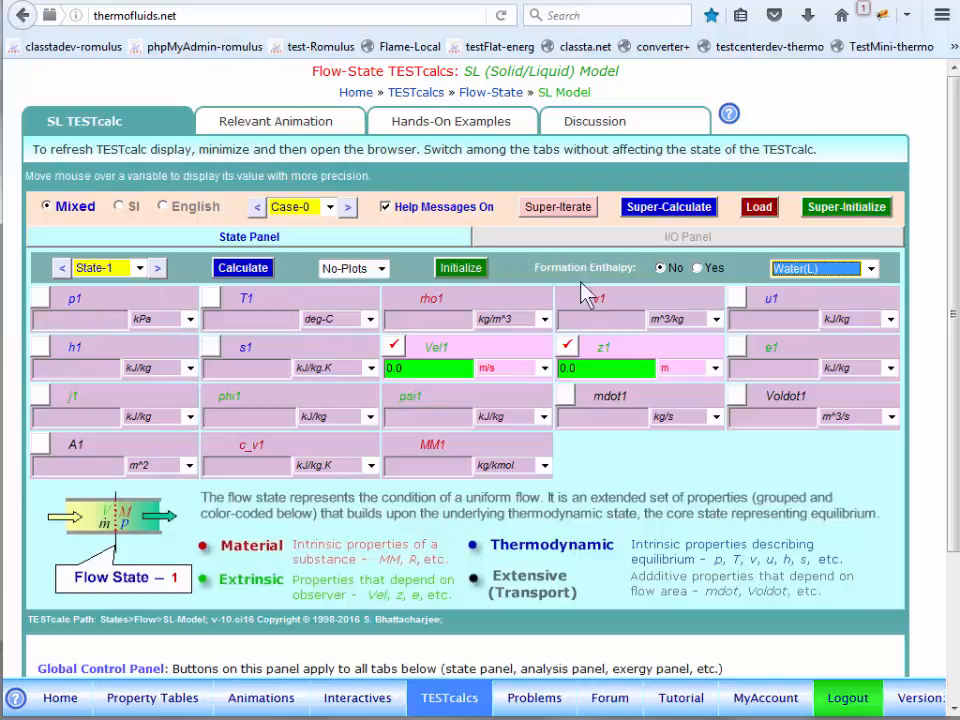
{"action": "left_click", "coordinate": [40, 298]}
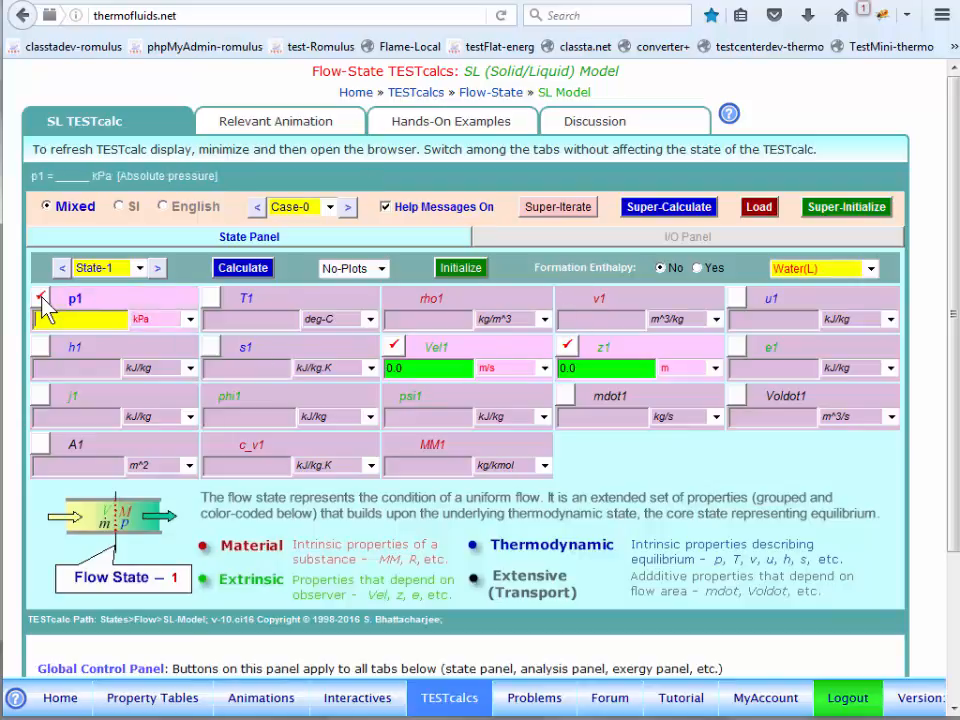
{"action": "type", "text": "100"}
{"action": "left_click", "coordinate": [222, 314]}
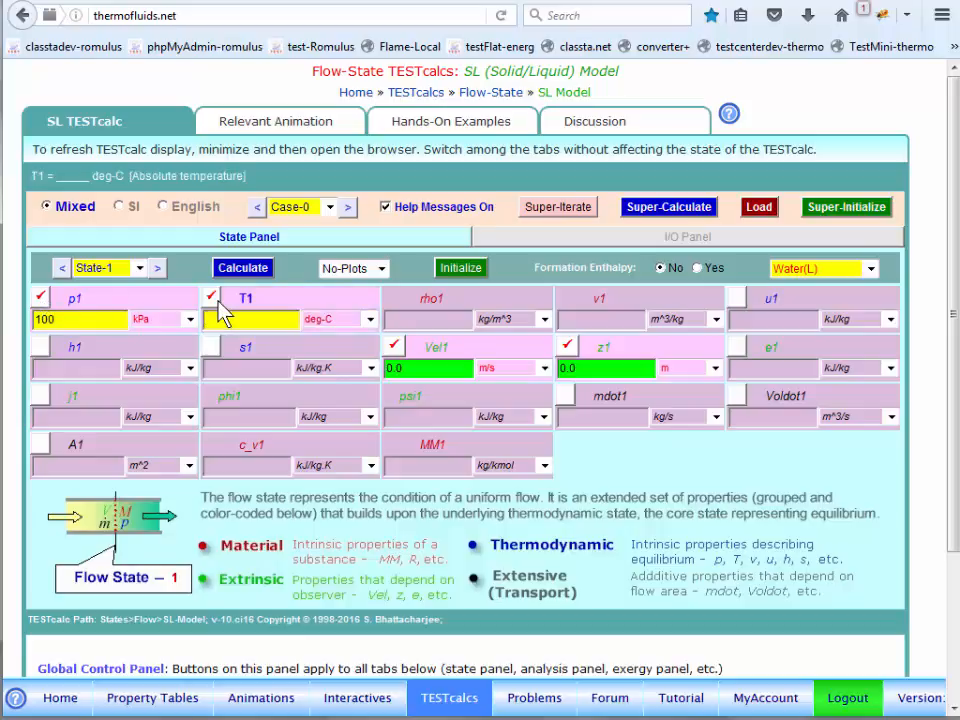
{"action": "type", "text": "30"}
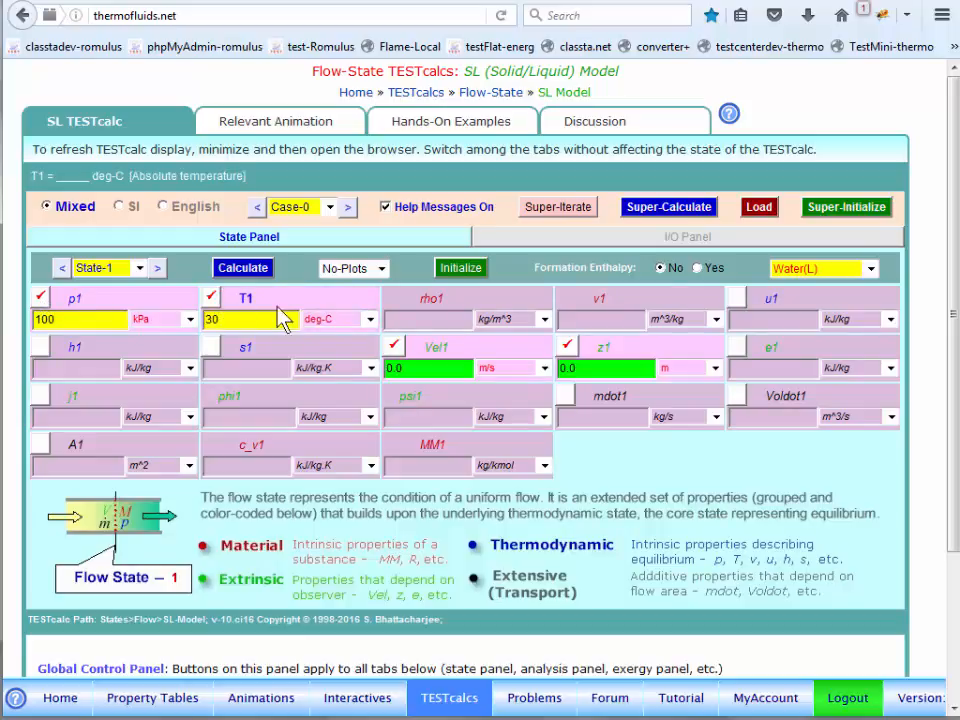
Set State-1's velocity to 10 m/s and its elevation to 0 m
{"action": "left_click", "coordinate": [395, 350]}
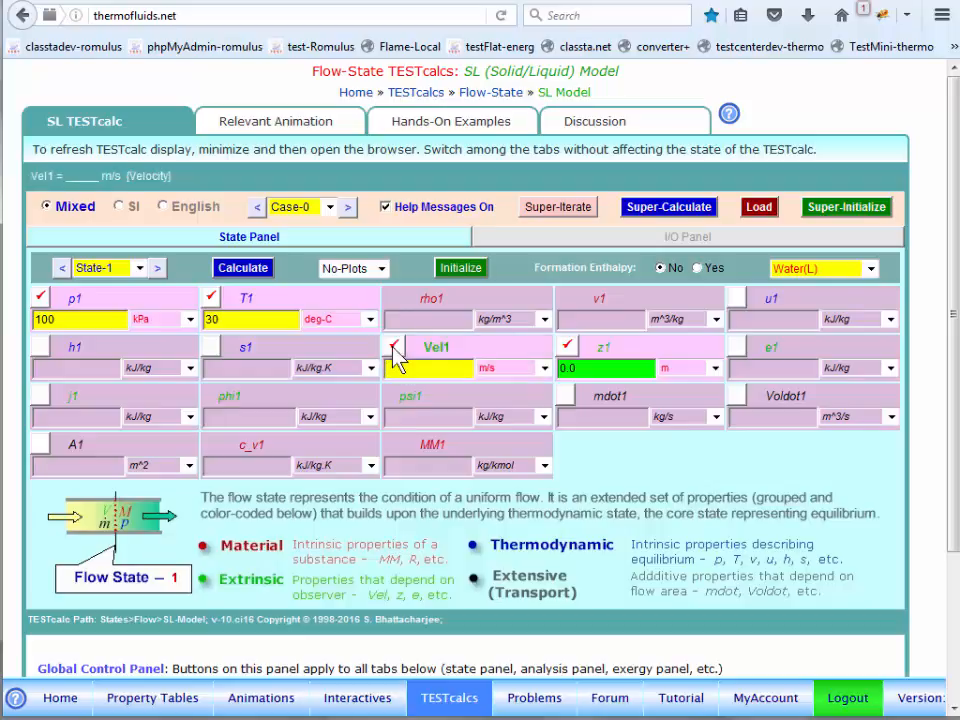
{"action": "type", "text": "10"}
{"action": "left_click", "coordinate": [572, 352]}
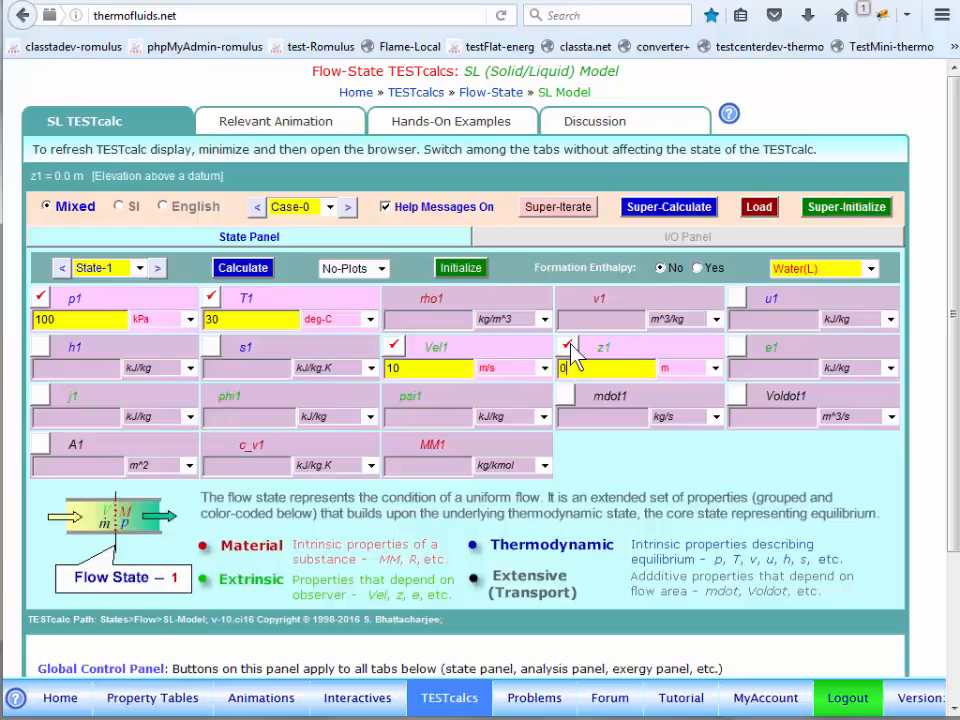
{"action": "type", "text": "0"}
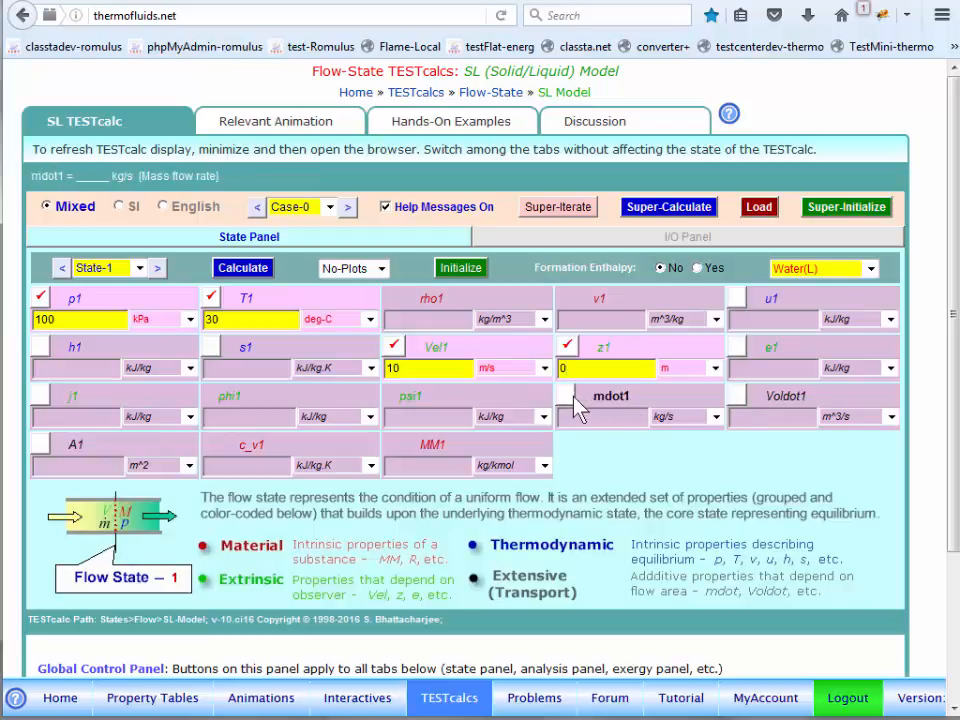
Set State-1's flow area A1 to =pi*10^2/4 in cm^2 and calculate the state
{"action": "left_click", "coordinate": [42, 447]}
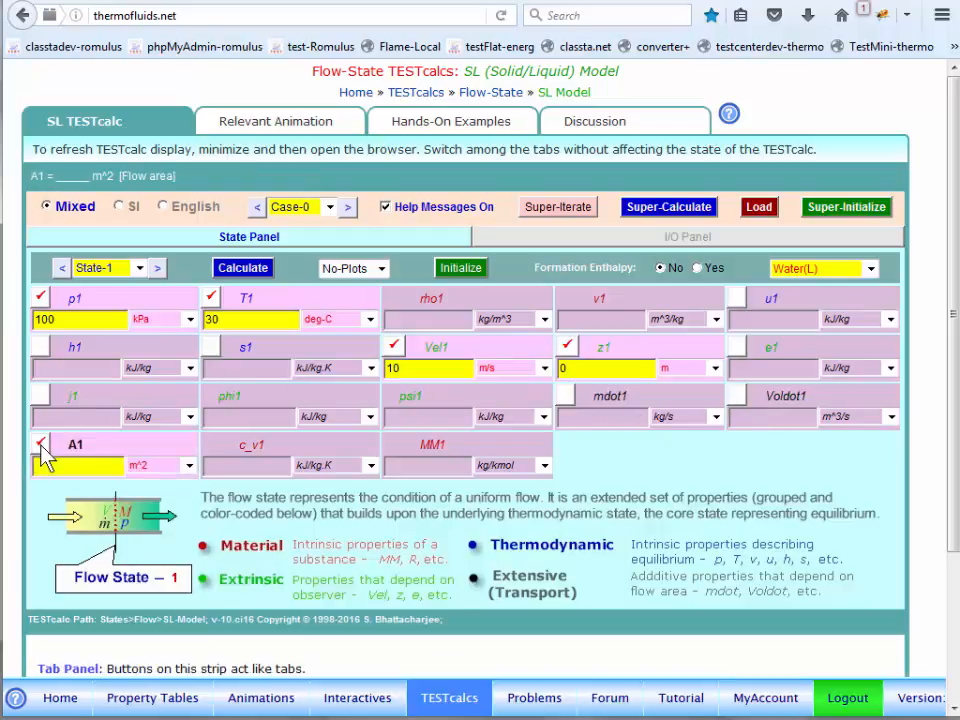
{"action": "type", "text": "="}
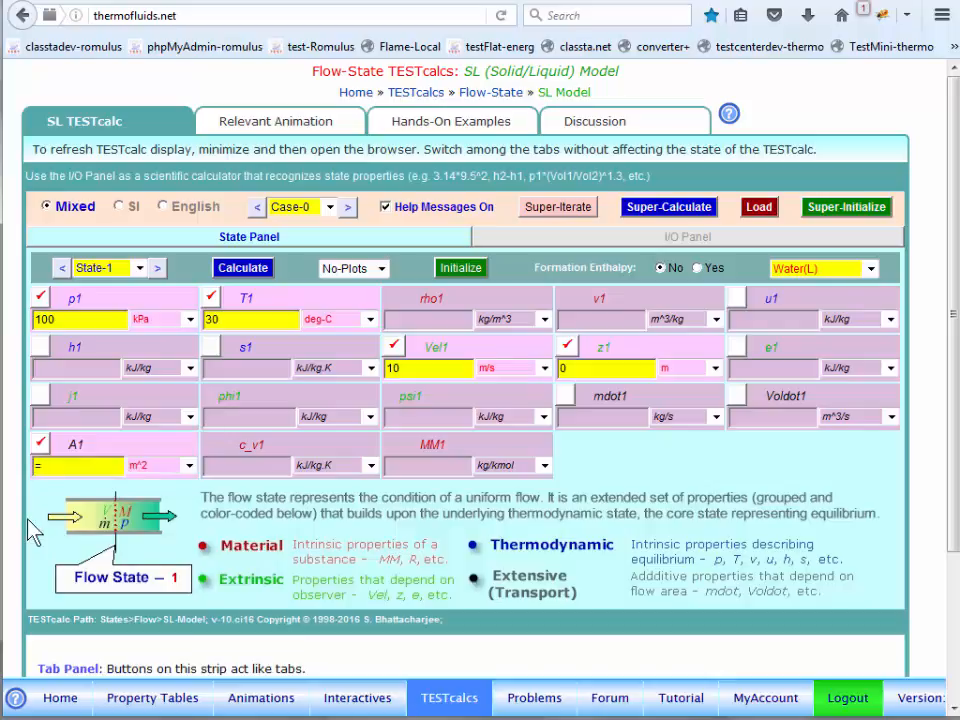
{"action": "type", "text": "pi*"}
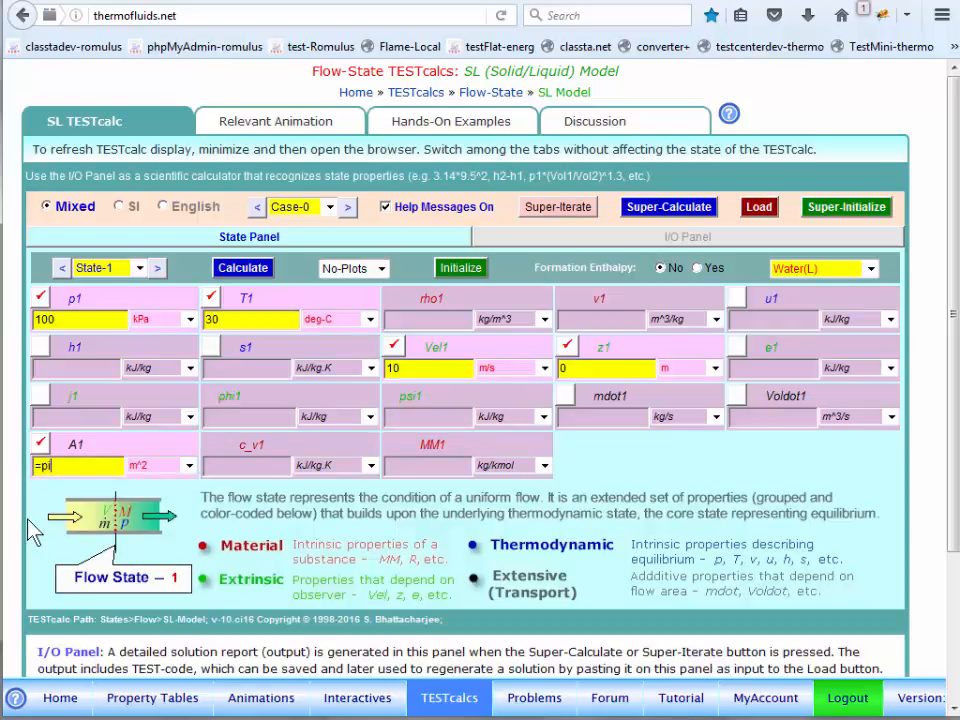
{"action": "type", "text": "10^2/"}
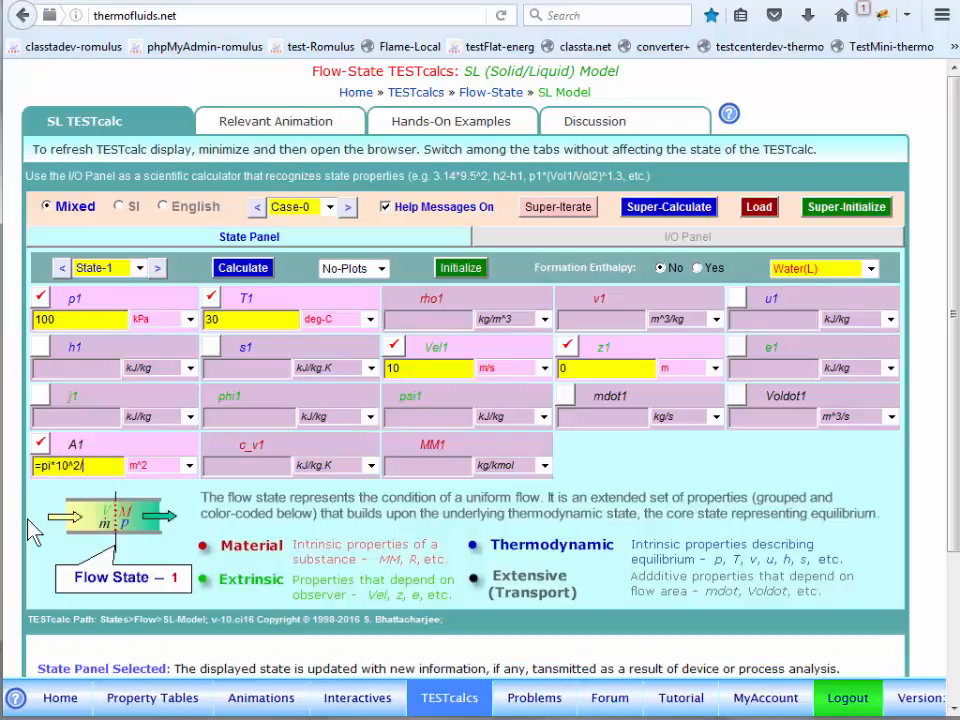
{"action": "type", "text": "4"}
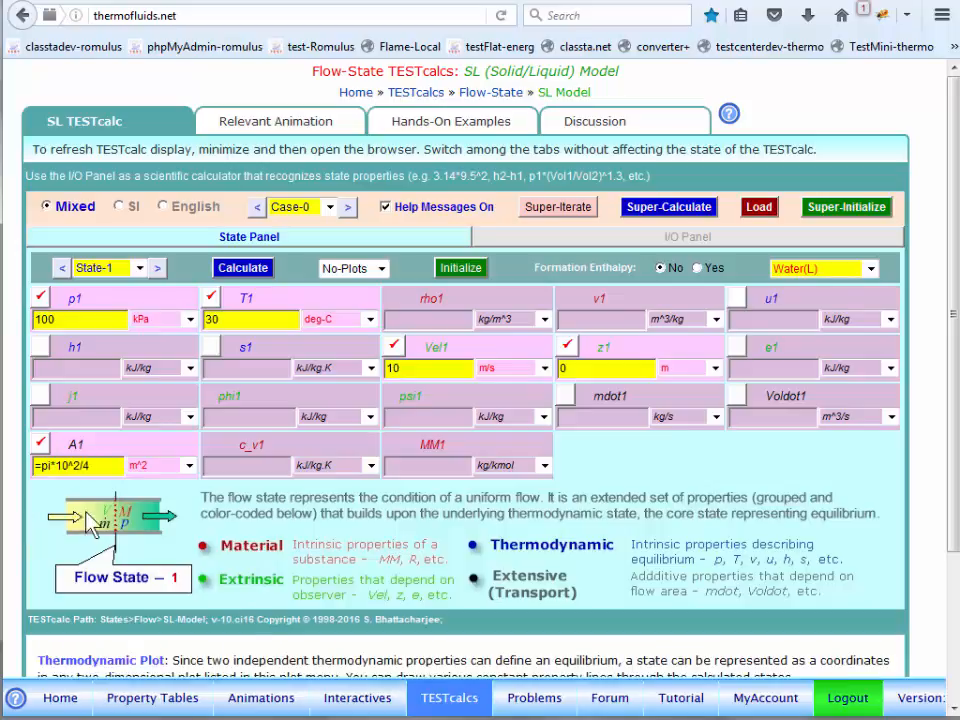
{"action": "left_click", "coordinate": [176, 466]}
{"action": "left_click", "coordinate": [140, 486]}
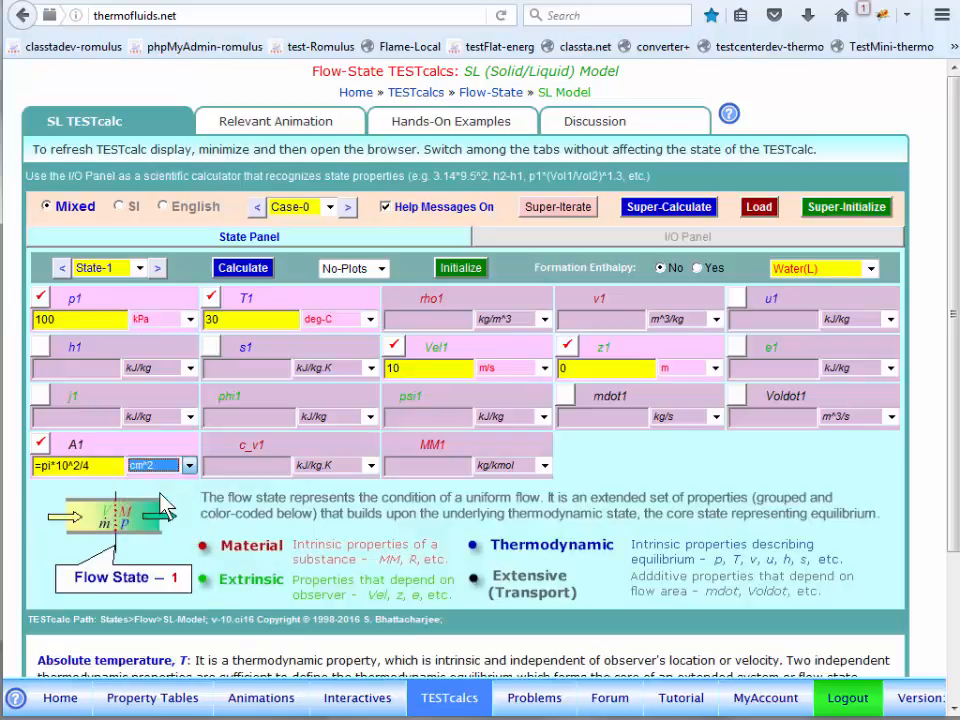
{"action": "left_click", "coordinate": [244, 269]}
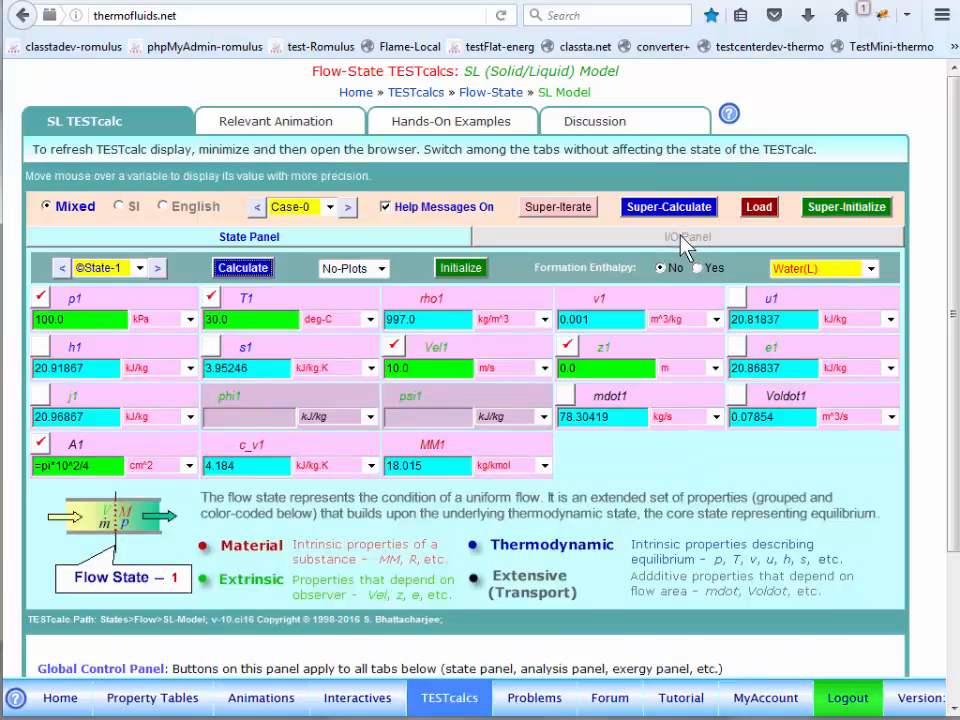
Try switching among State-1, State-2 and State-3, finishing with State-2 as the active state
{"action": "left_click", "coordinate": [157, 269]}
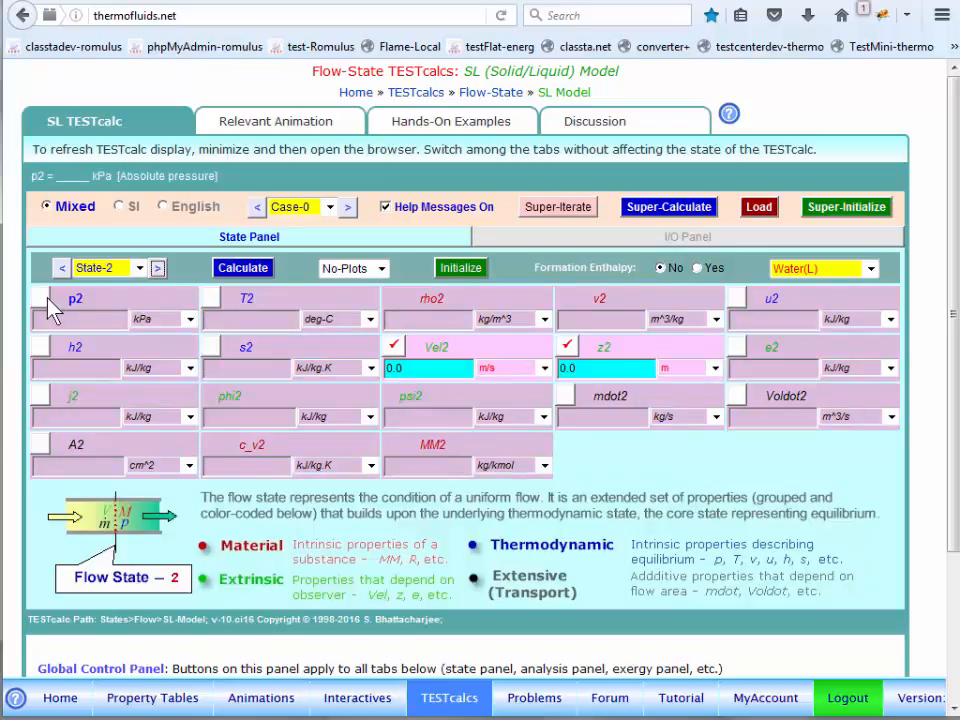
{"action": "left_click", "coordinate": [95, 268]}
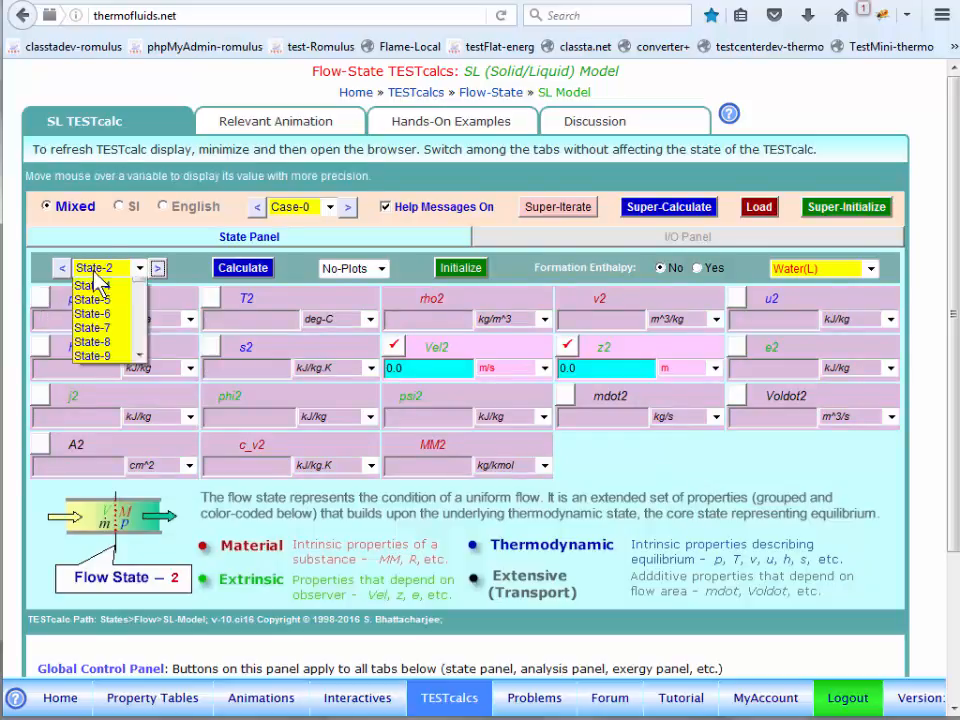
{"action": "left_click", "coordinate": [140, 287]}
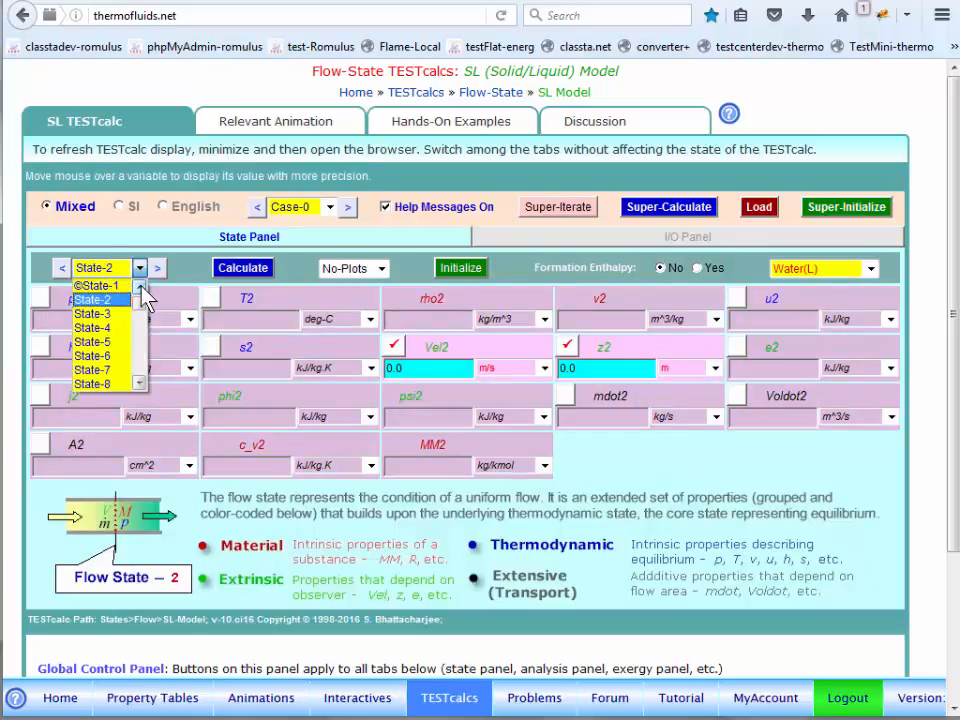
{"action": "left_click", "coordinate": [102, 287]}
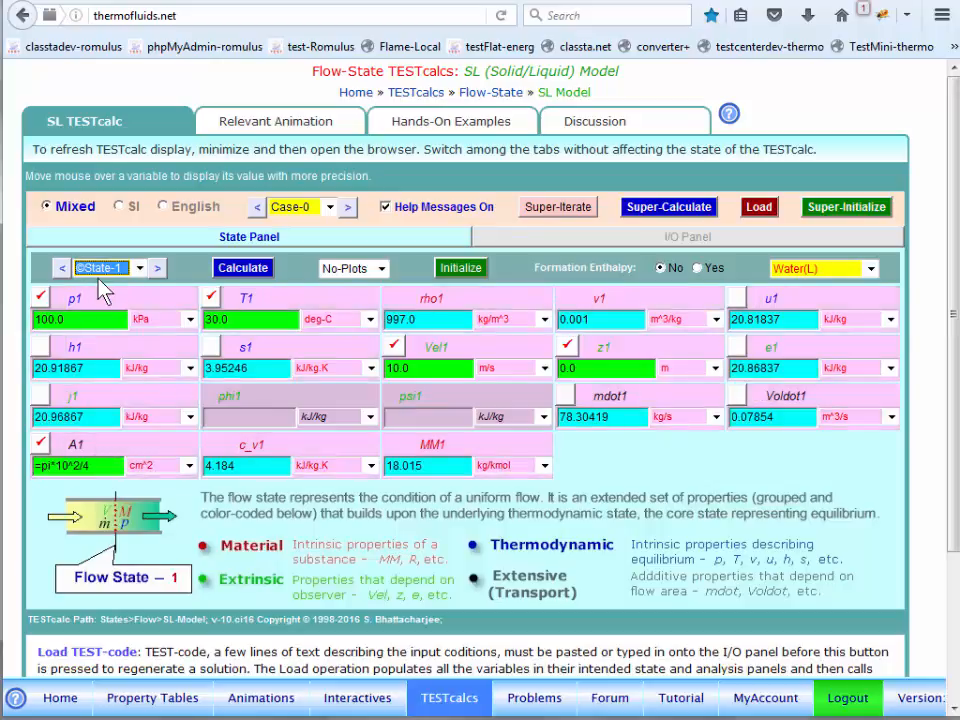
{"action": "left_click", "coordinate": [158, 269]}
{"action": "left_click", "coordinate": [158, 269]}
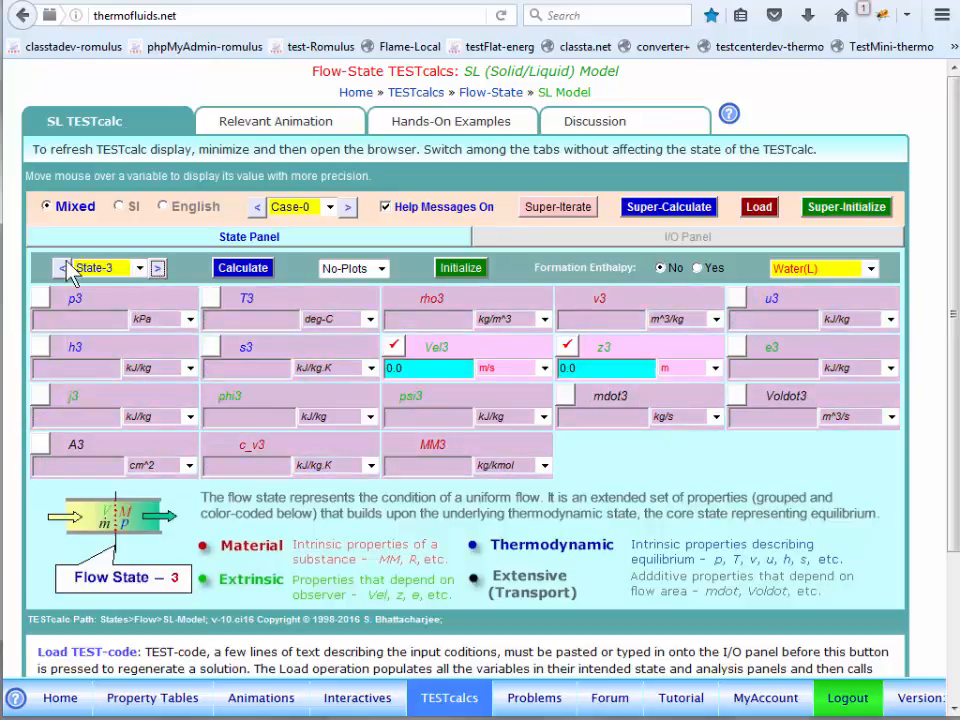
{"action": "left_click", "coordinate": [62, 269]}
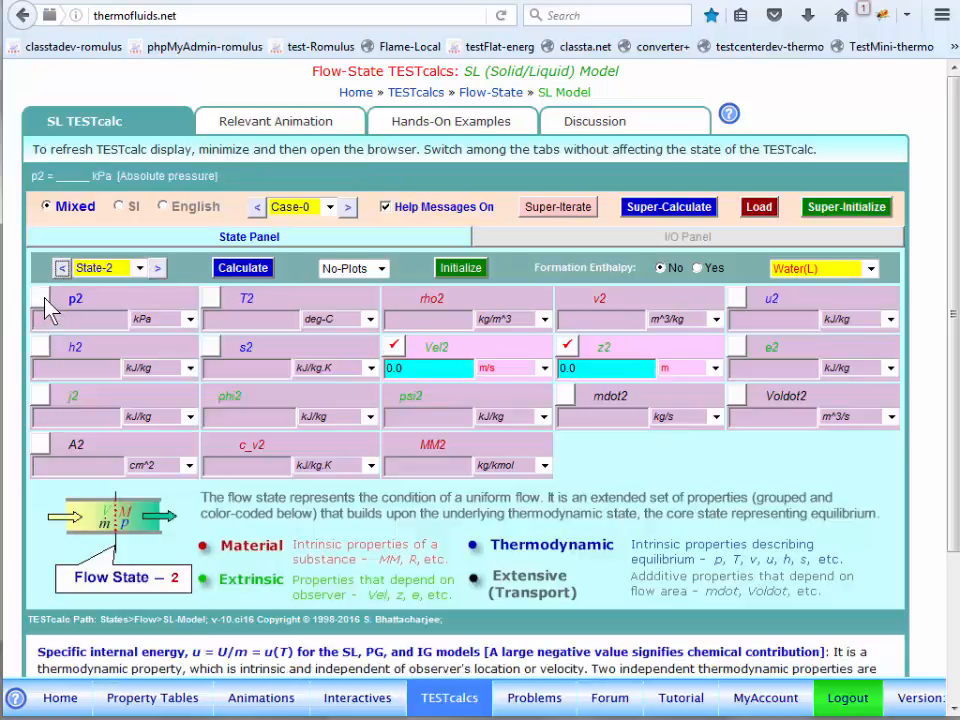
Set State-2's pressure p2 to 5000 kPa
{"action": "left_click", "coordinate": [40, 297]}
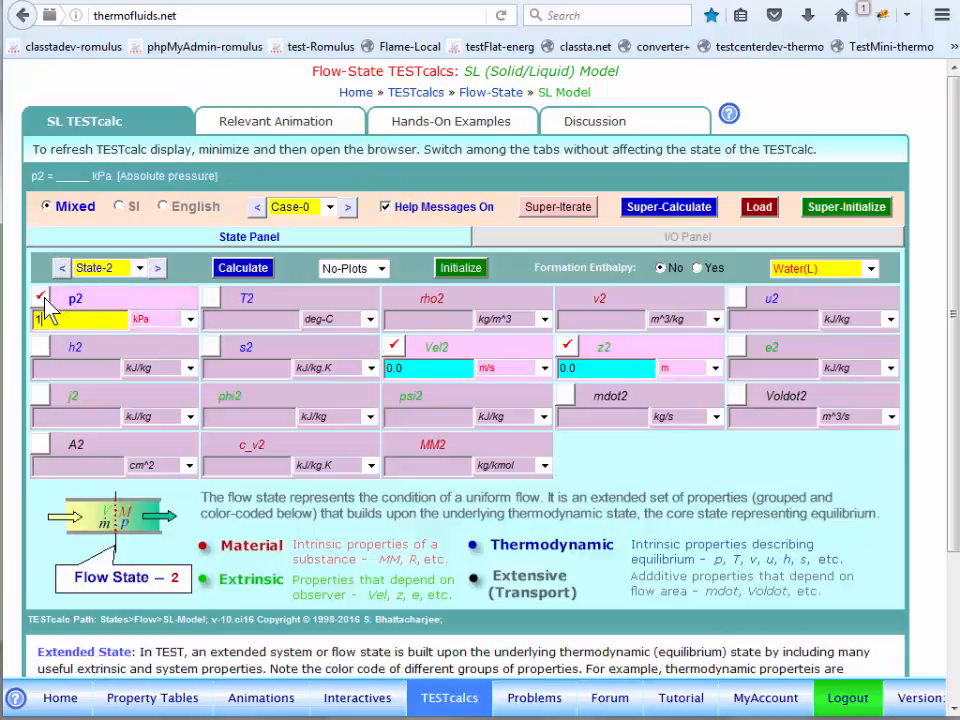
{"action": "type", "text": "1"}
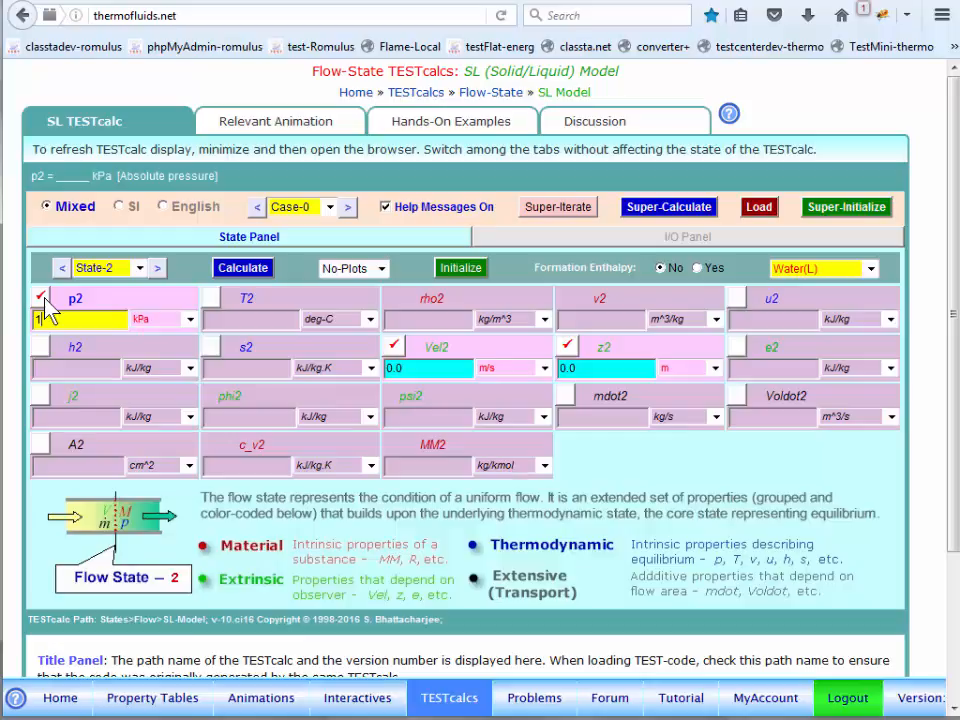
{"action": "key", "text": "BackSpace"}
{"action": "type", "text": "5000"}
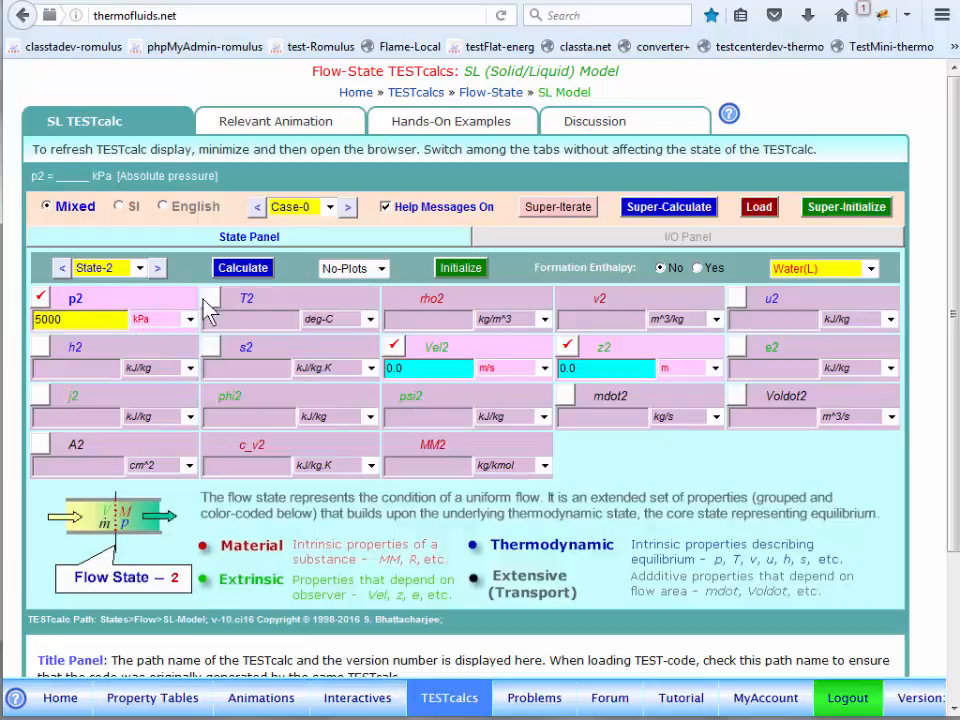
Check the exit temperature in the hands-on example and set State-2's temperature T2 to 30.2 deg-C
{"action": "left_click", "coordinate": [210, 301]}
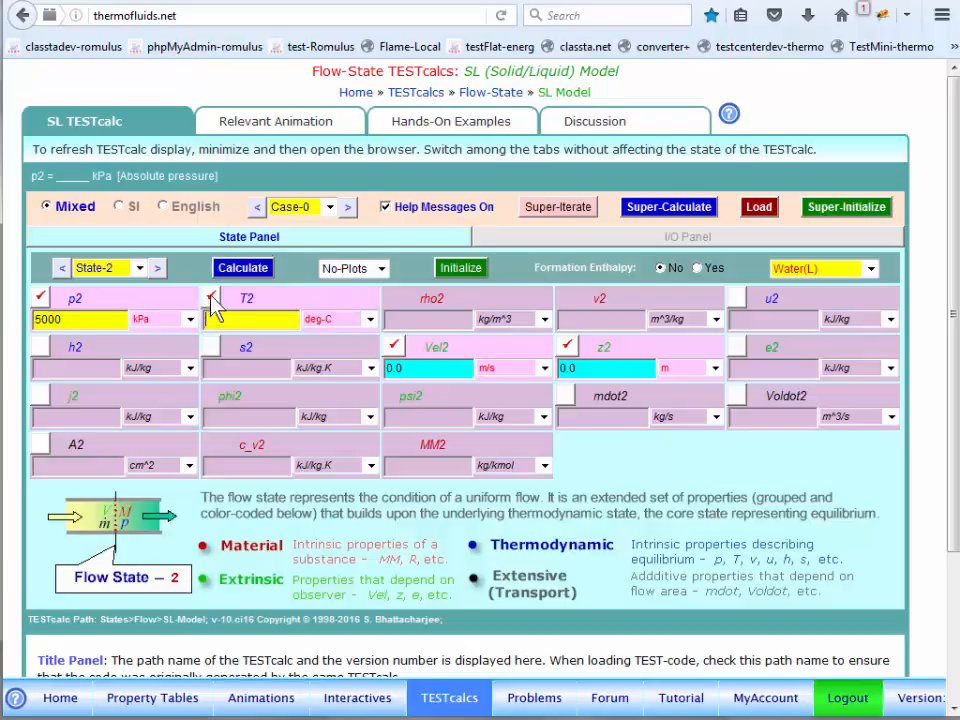
{"action": "left_click", "coordinate": [432, 128]}
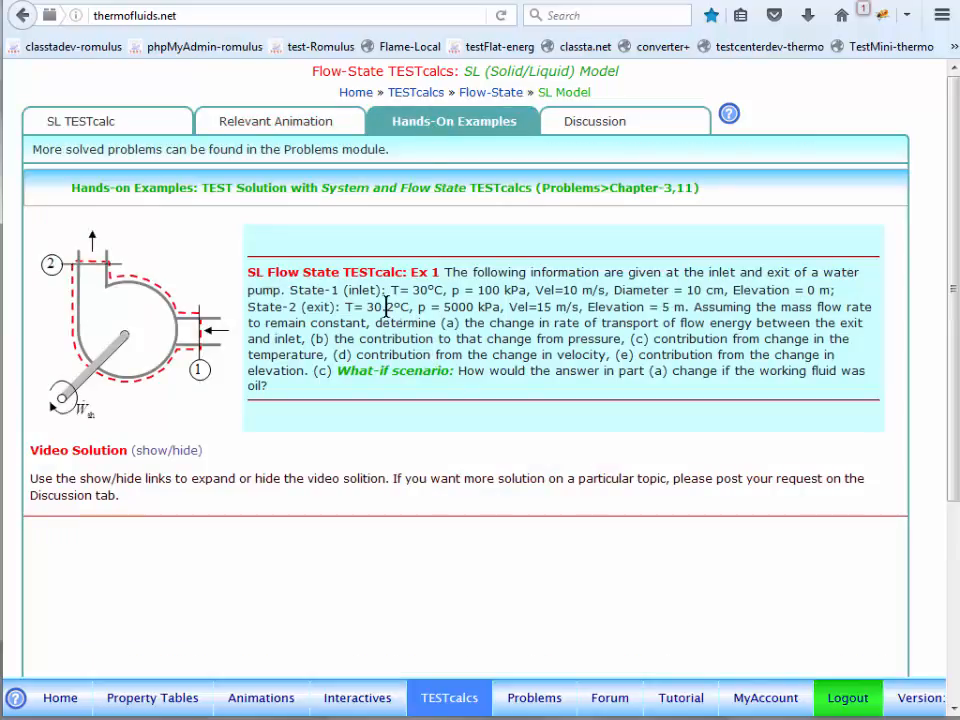
{"action": "left_click", "coordinate": [100, 127]}
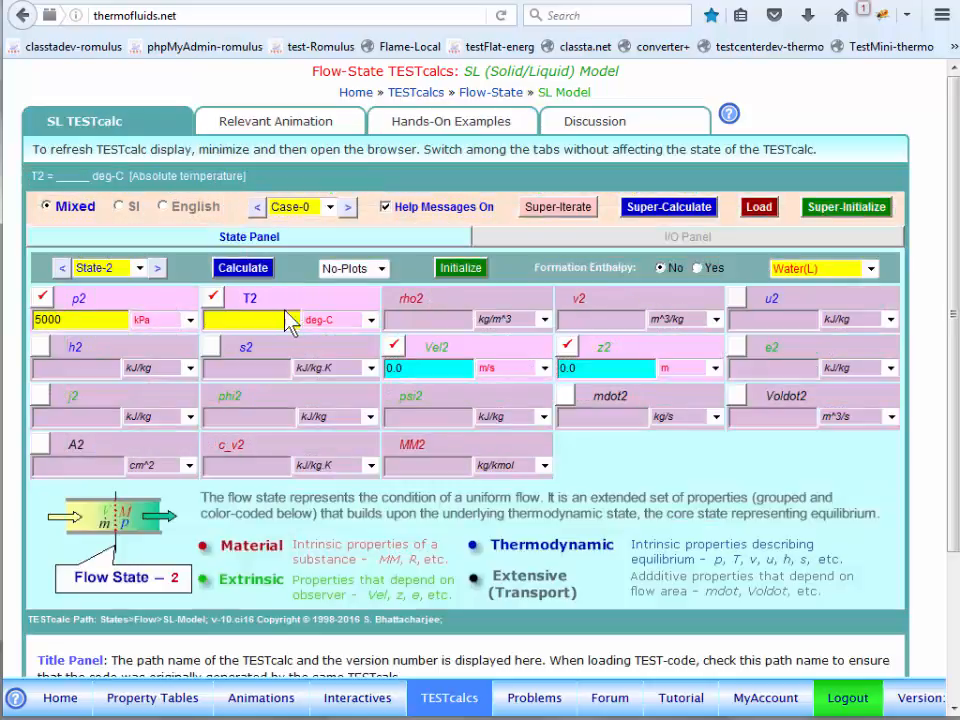
{"action": "left_click", "coordinate": [251, 319]}
{"action": "type", "text": "30.2"}
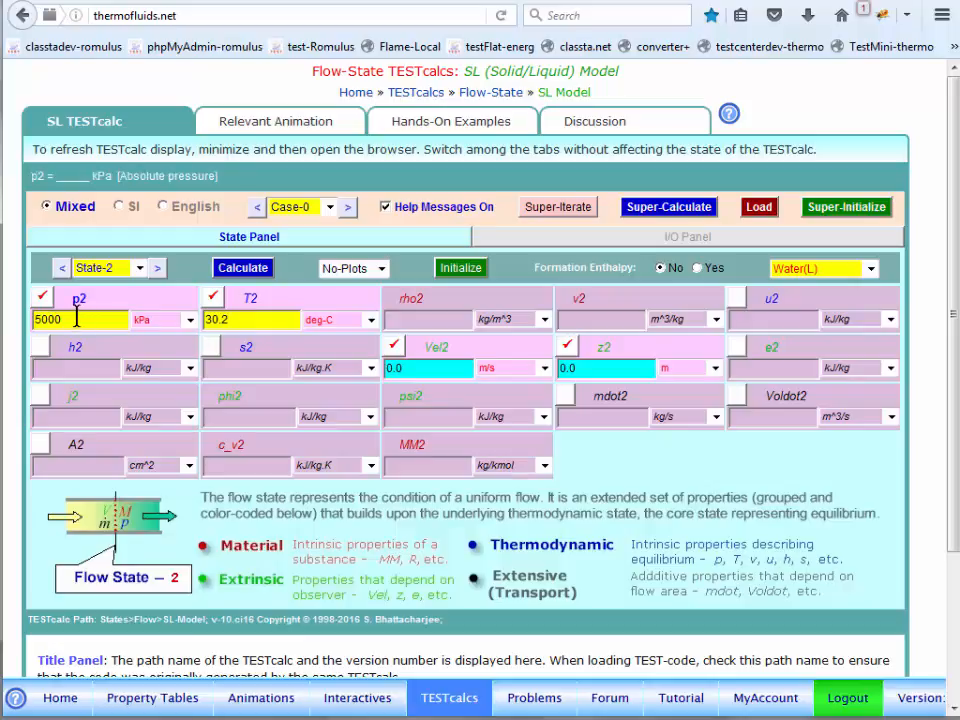
Set State-2's velocity Vel2 to 15 m/s and its elevation z2 to 5 m
{"action": "left_click", "coordinate": [393, 348]}
{"action": "left_click", "coordinate": [394, 350]}
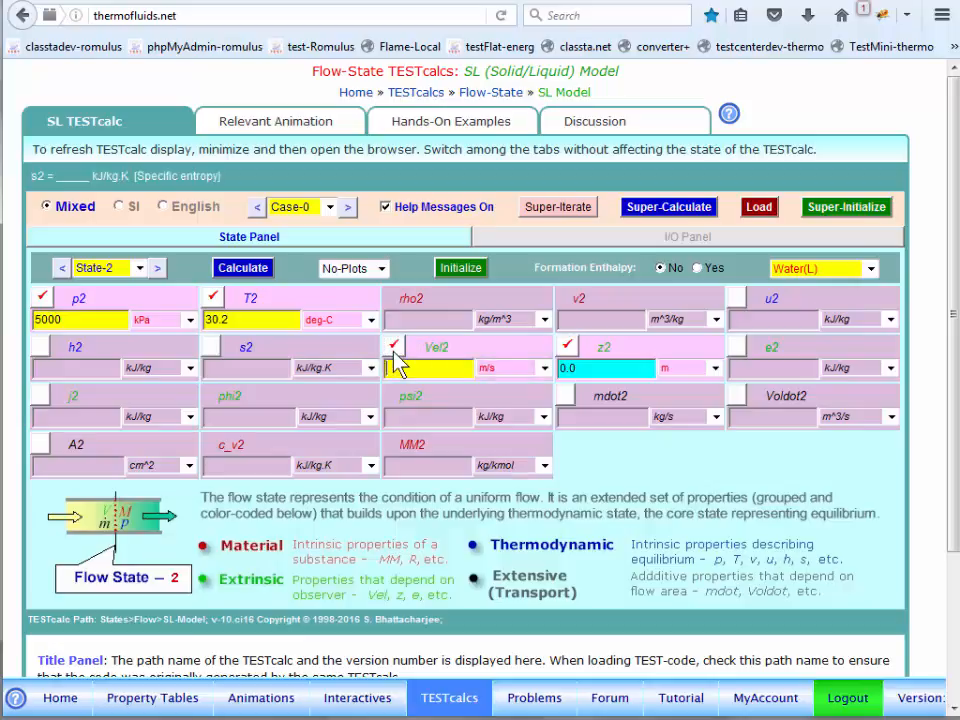
{"action": "type", "text": "15"}
{"action": "left_click", "coordinate": [569, 350]}
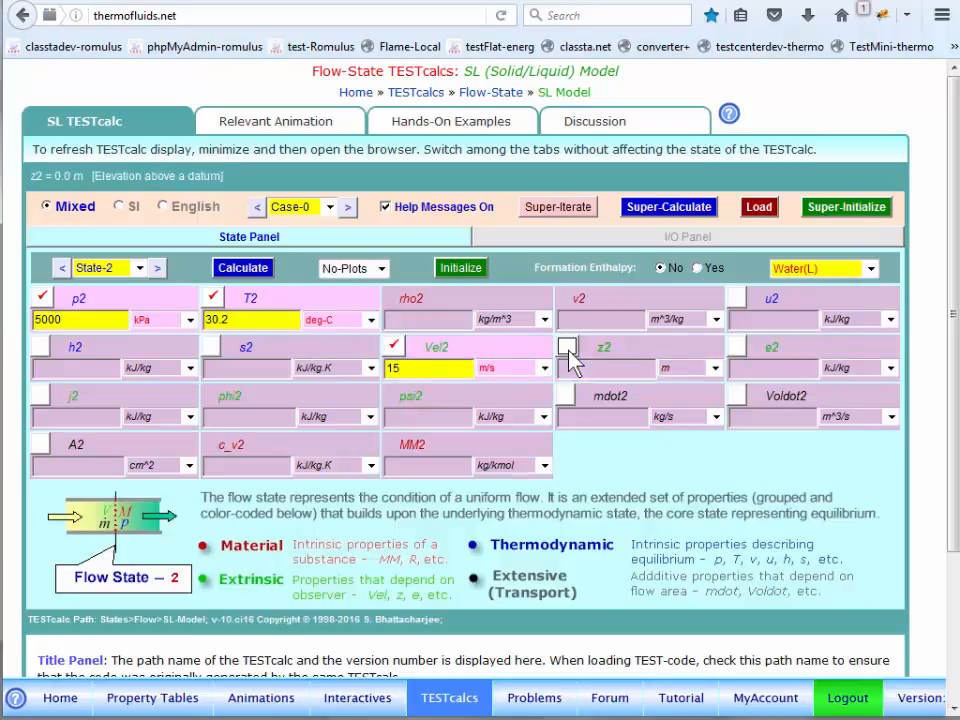
{"action": "left_click", "coordinate": [569, 351]}
{"action": "type", "text": "5"}
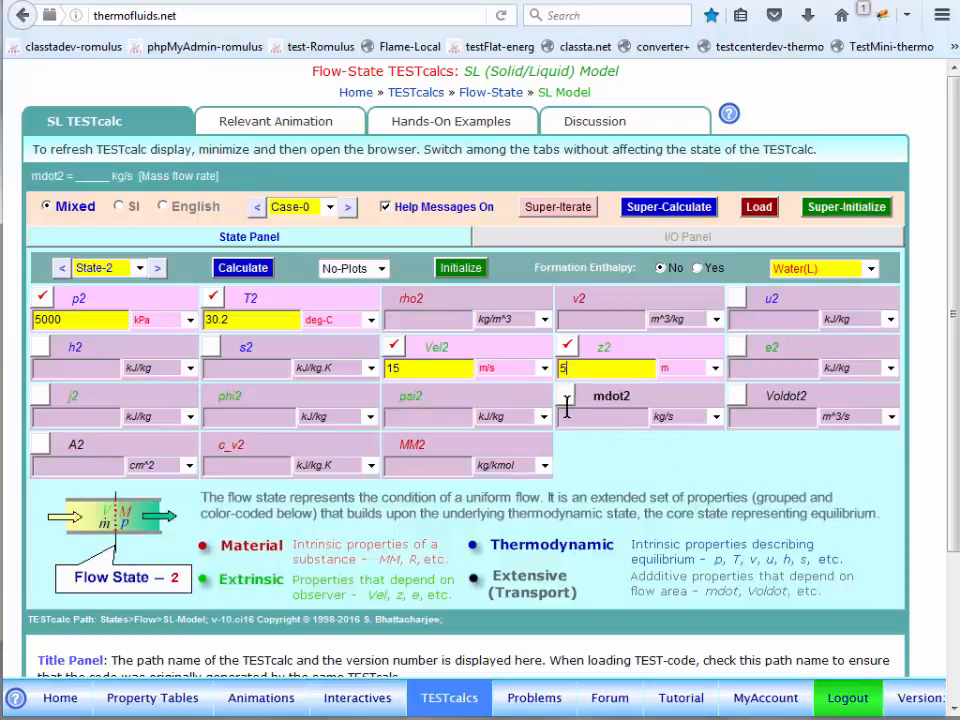
Set State-2's mass flow rate mdot2 to =mdot1 and calculate the state
{"action": "left_click", "coordinate": [565, 396]}
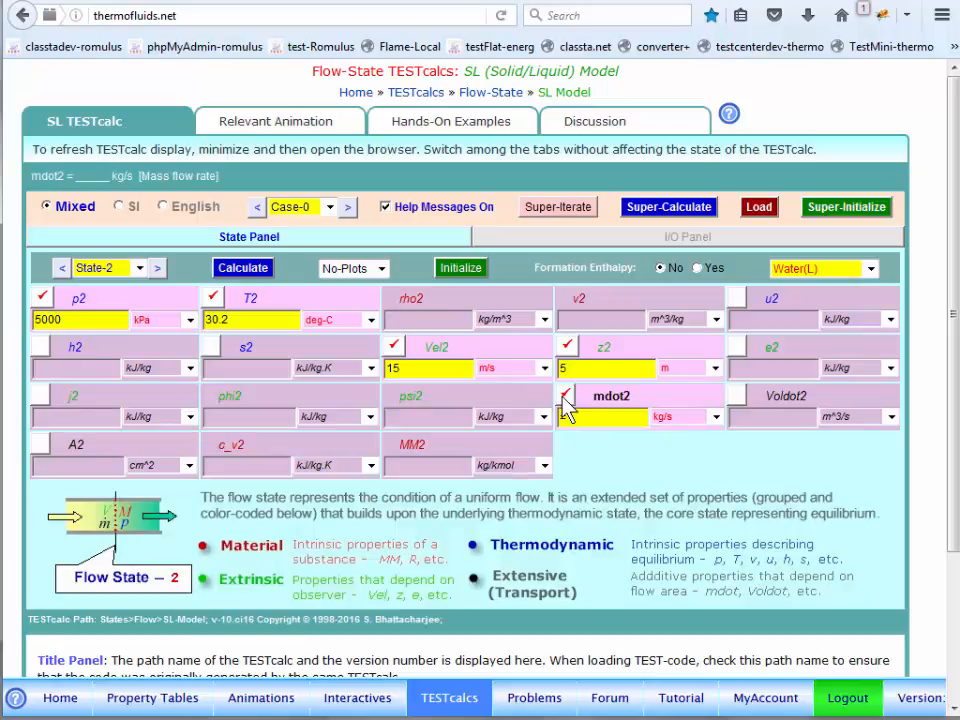
{"action": "type", "text": "=mdot1"}
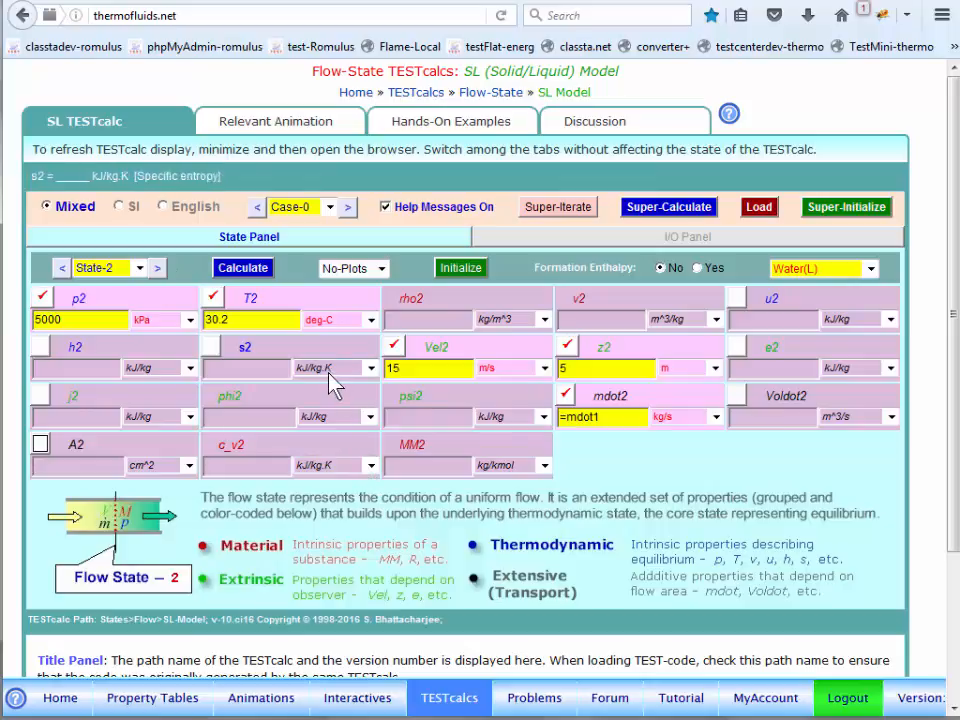
{"action": "left_click", "coordinate": [245, 268]}
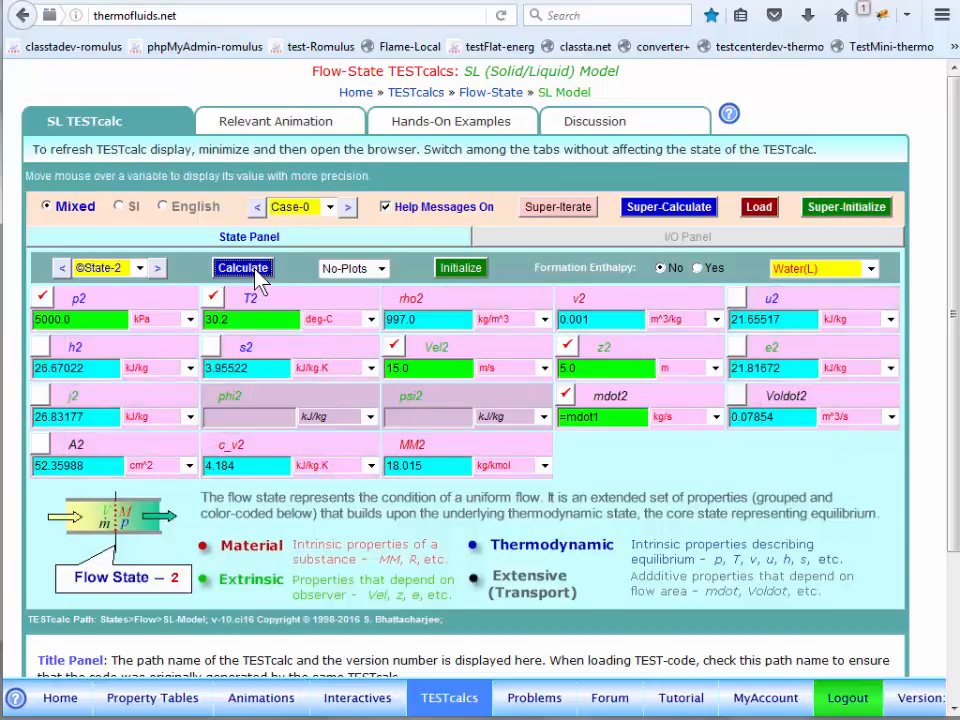
Evaluate the total change in flow energy transport with the calculator expression =mdot1*(j2-j1)
{"action": "left_click", "coordinate": [660, 237]}
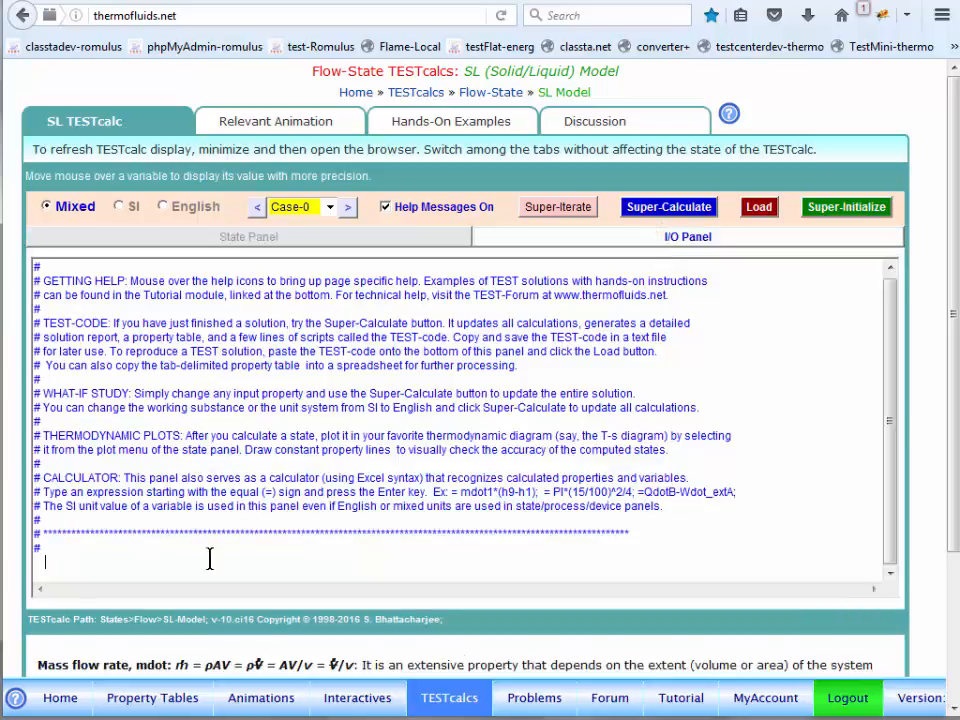
{"action": "type", "text": "=mdot"}
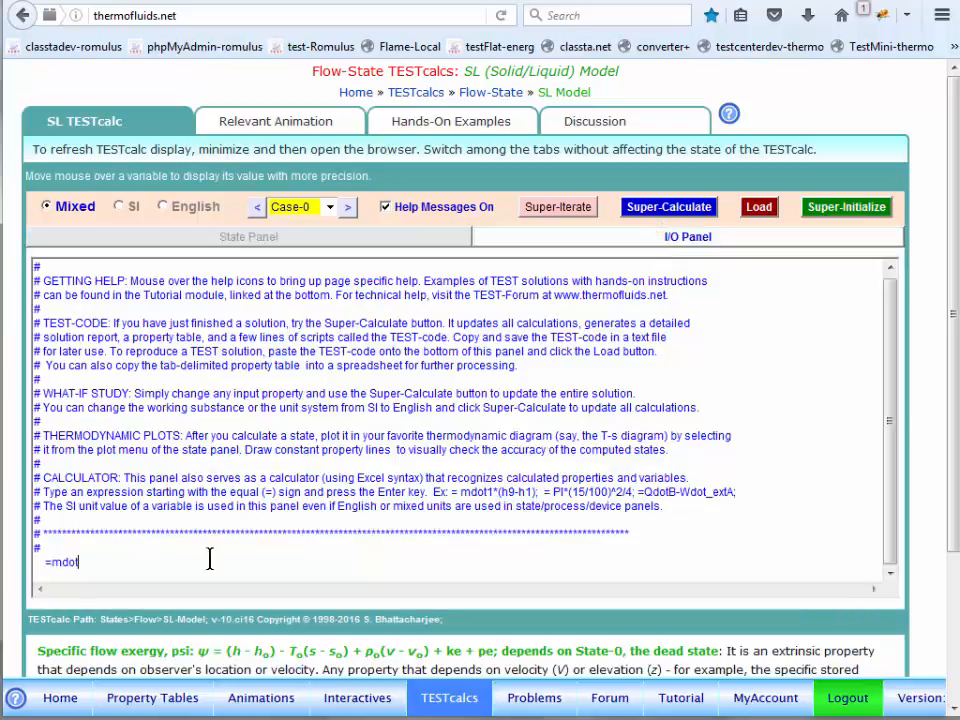
{"action": "type", "text": "1*("}
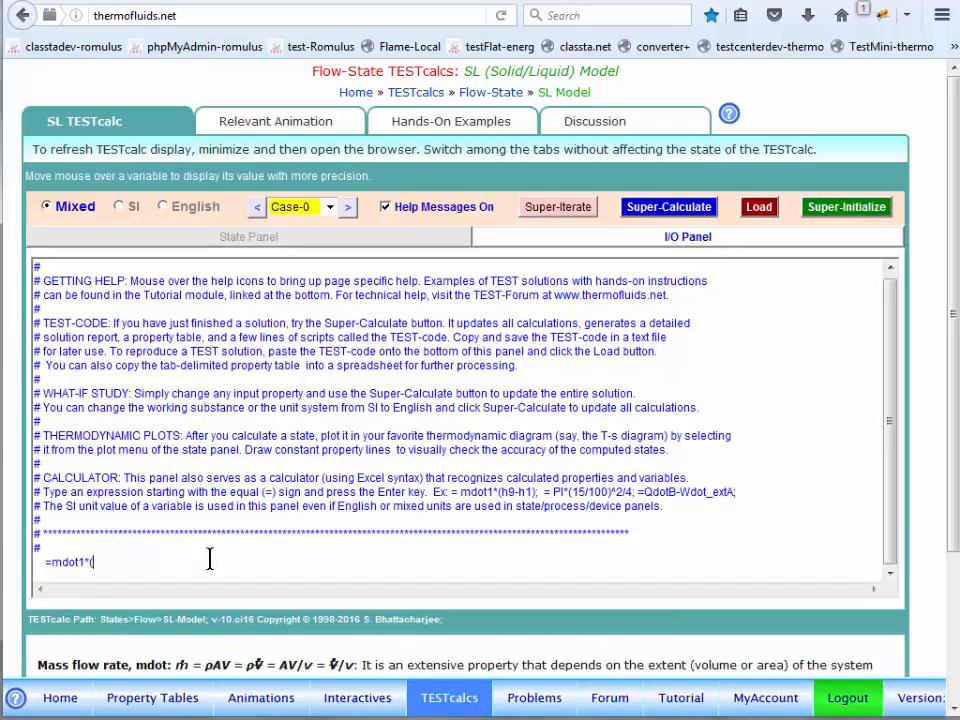
{"action": "type", "text": "j"}
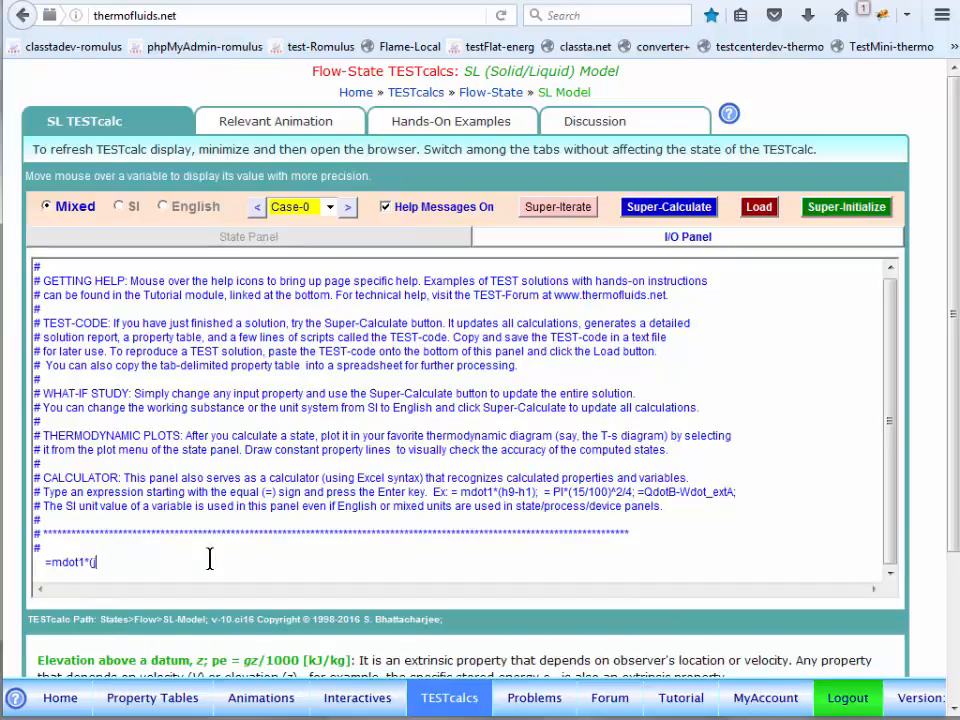
{"action": "type", "text": "2-j1)"}
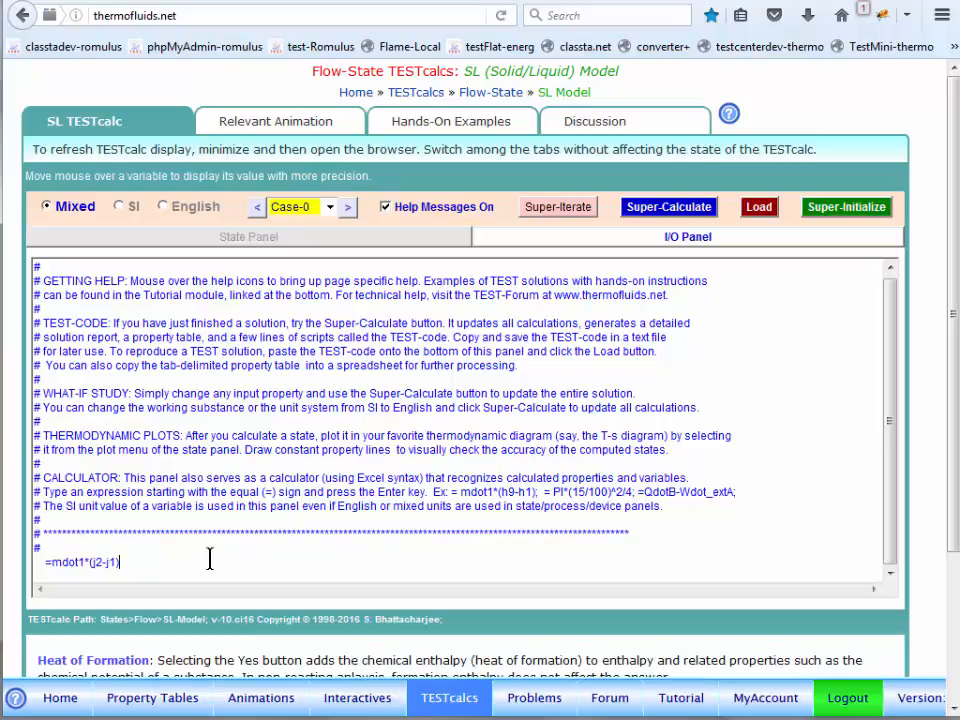
{"action": "key", "text": "Return"}
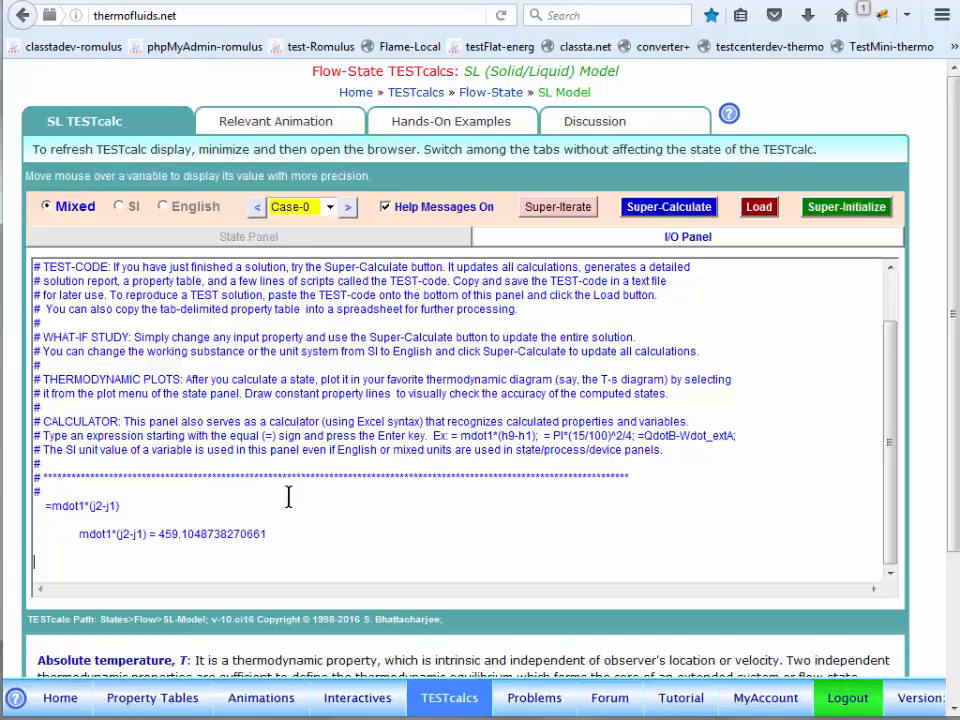
Make State-3 the active state and set its pressure p3 to =p2 and its temperature T3 to =T1
{"action": "left_click", "coordinate": [368, 241]}
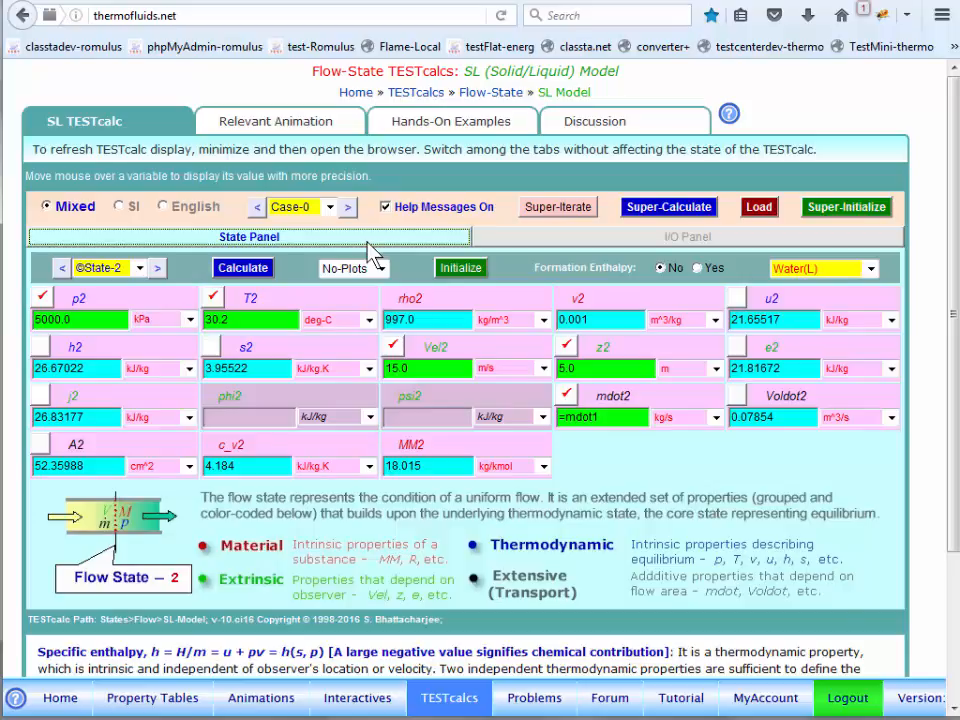
{"action": "left_click", "coordinate": [156, 270]}
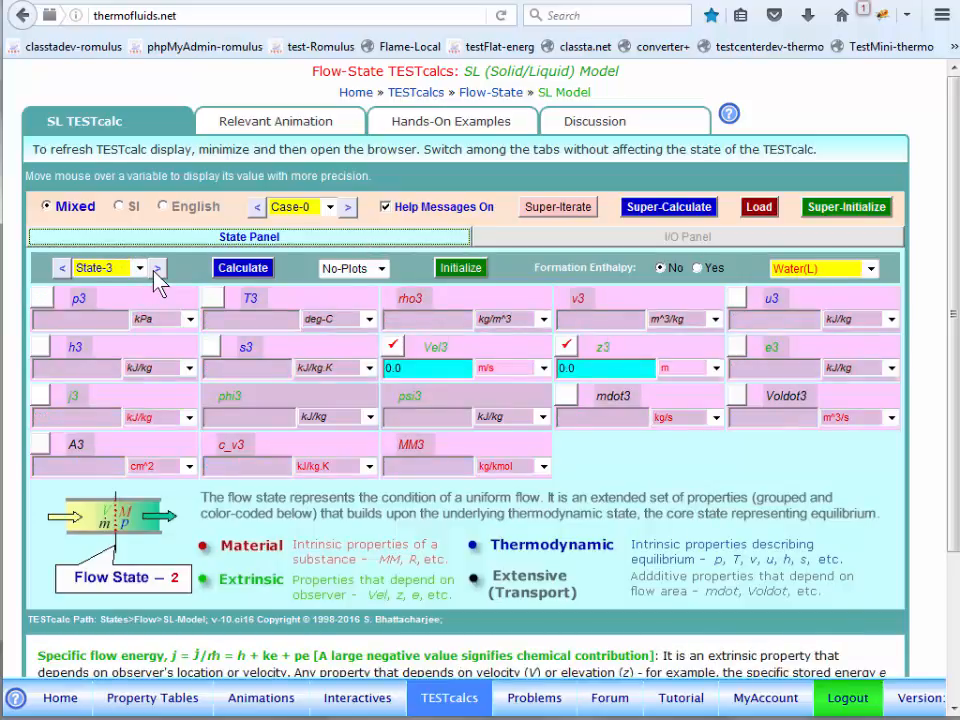
{"action": "left_click", "coordinate": [47, 299]}
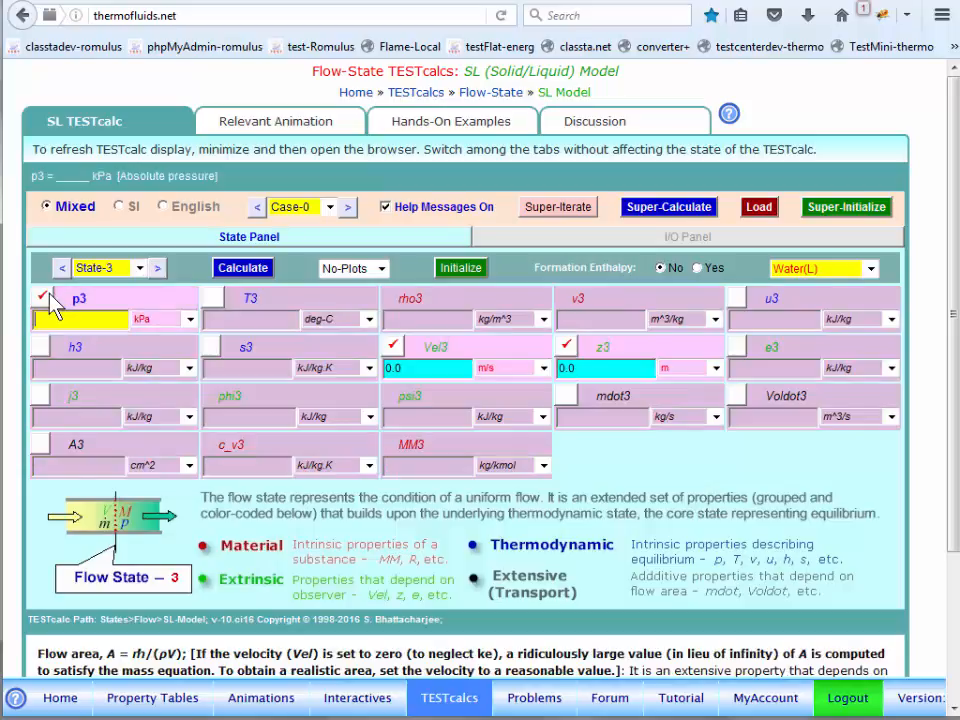
{"action": "type", "text": "=p2"}
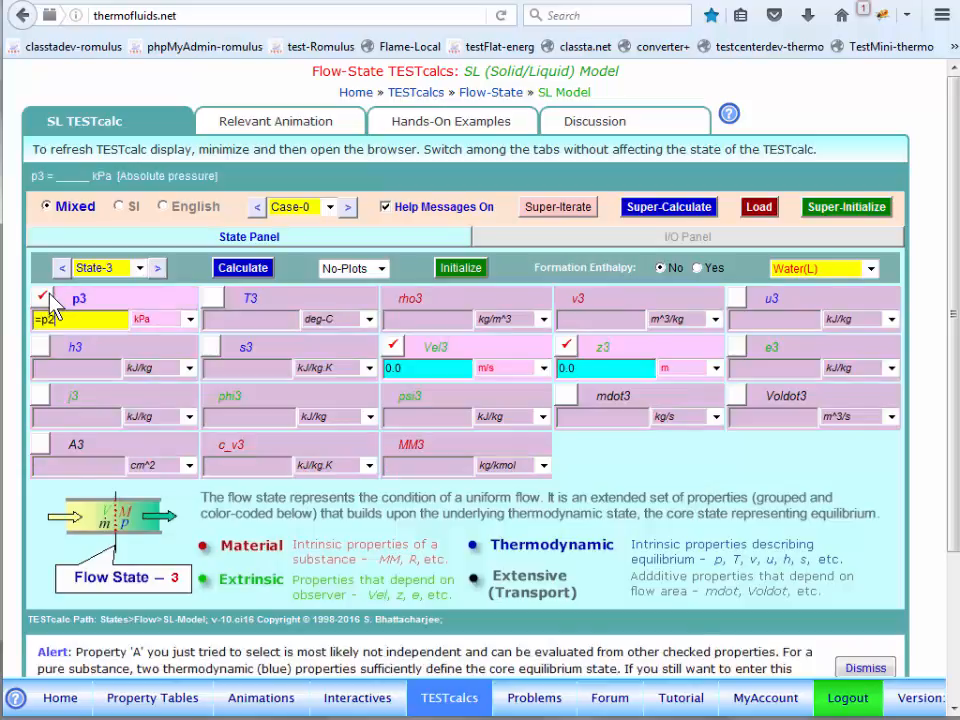
{"action": "left_click", "coordinate": [213, 299]}
{"action": "type", "text": "="}
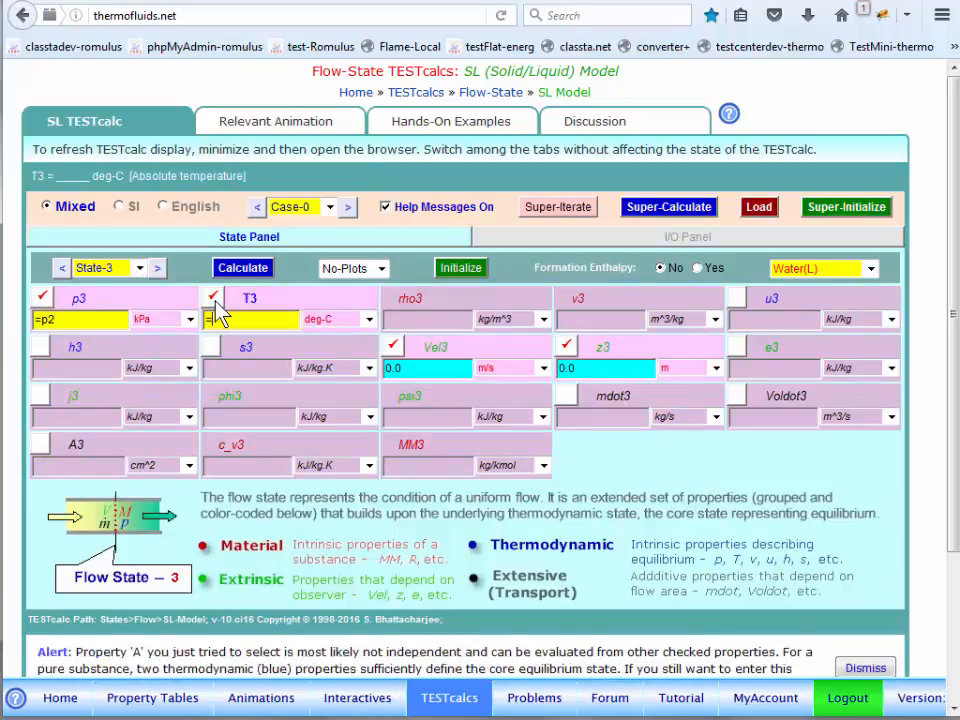
{"action": "type", "text": "T1"}
Set State-3's velocity Vel3 to =Vel1 and its elevation z3 to =z1
{"action": "left_click", "coordinate": [395, 355]}
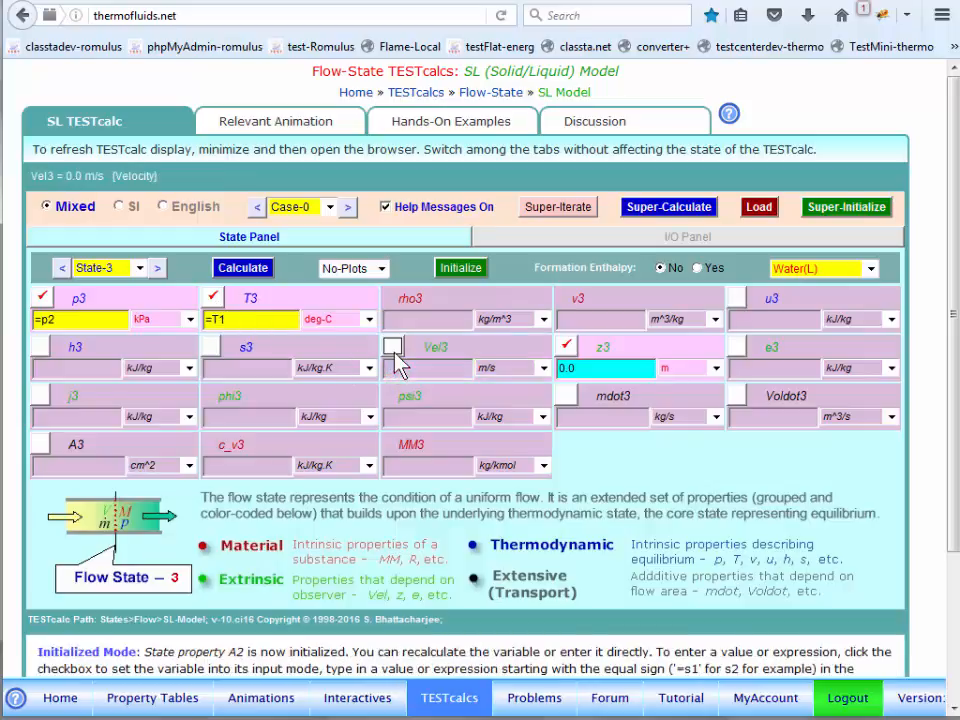
{"action": "left_click", "coordinate": [395, 355]}
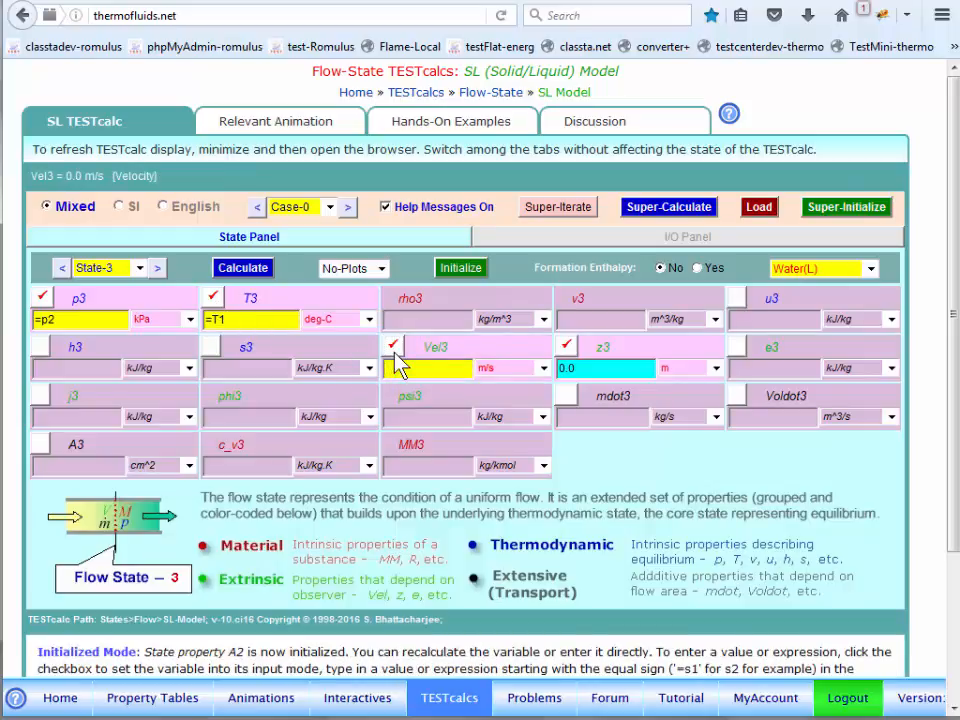
{"action": "type", "text": "=Vel1"}
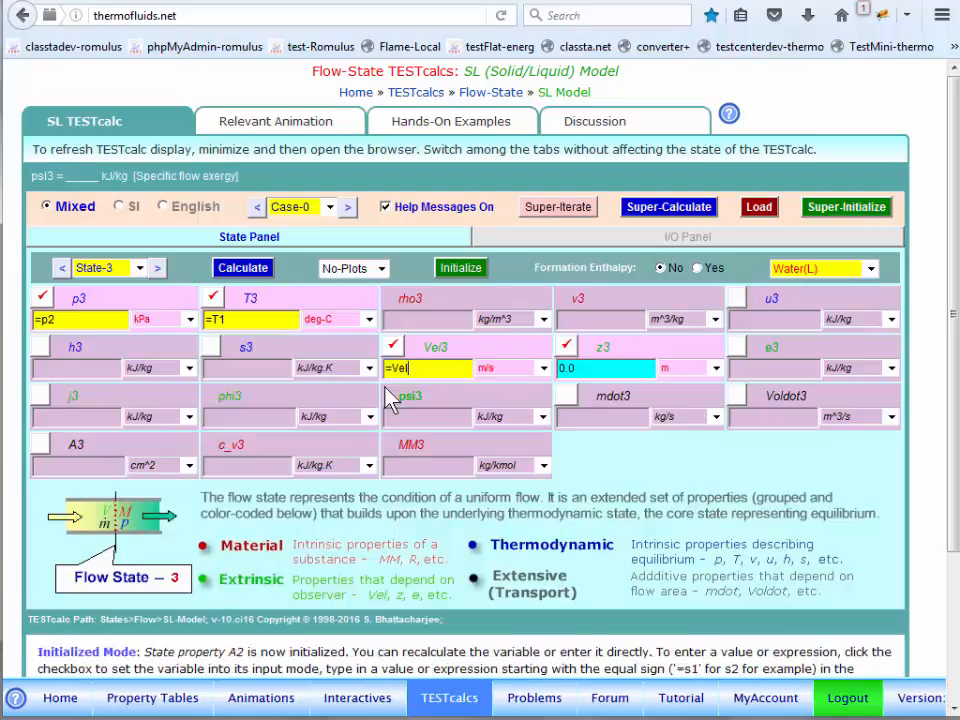
{"action": "left_click", "coordinate": [566, 346]}
{"action": "left_click", "coordinate": [566, 346]}
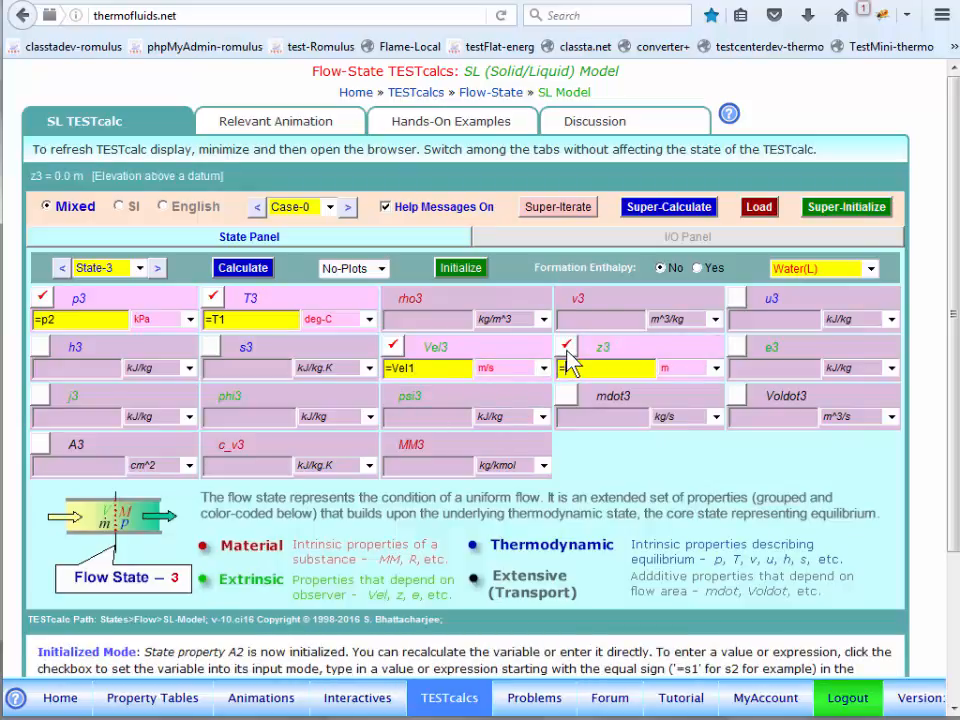
{"action": "type", "text": "z1"}
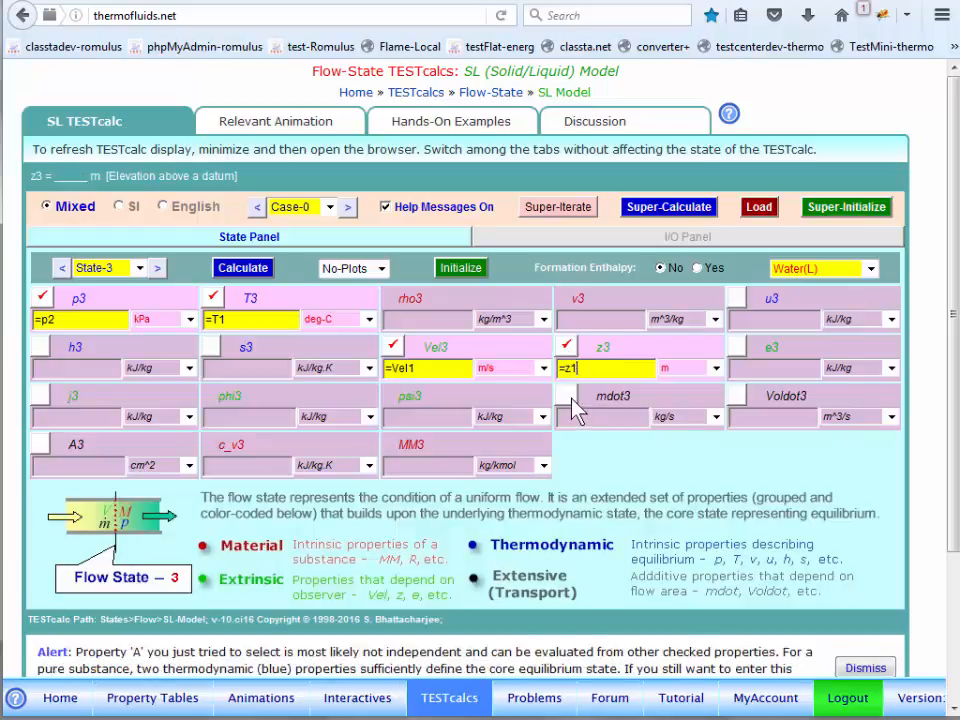
Set State-3's mass flow rate mdot3 to =mdot1 and calculate the state
{"action": "left_click", "coordinate": [568, 397]}
{"action": "type", "text": "mdot1"}
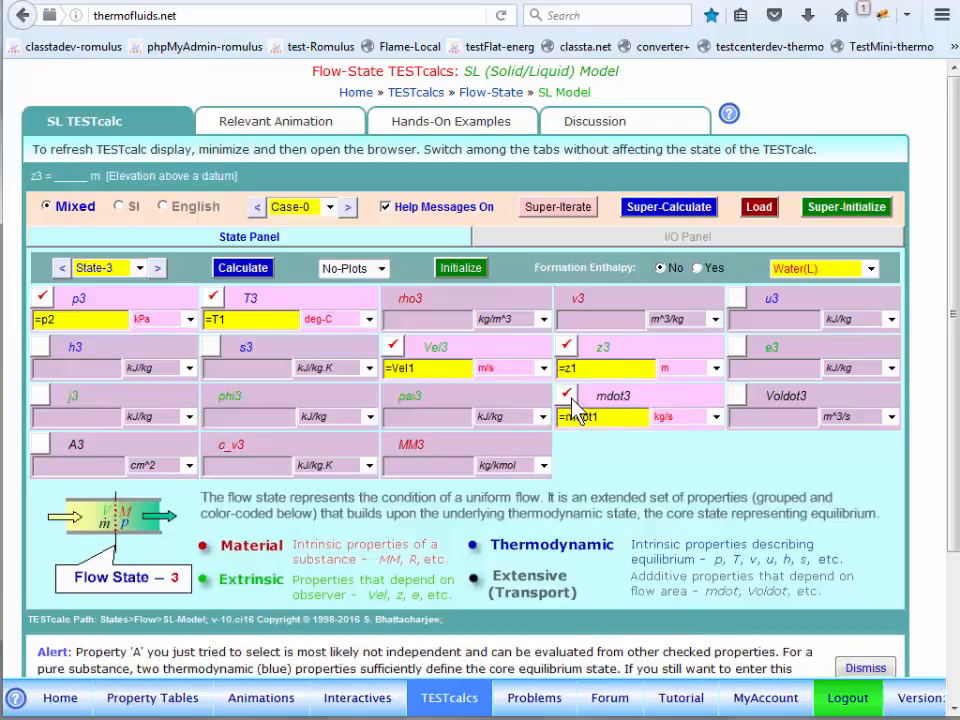
{"action": "key", "text": "Return"}
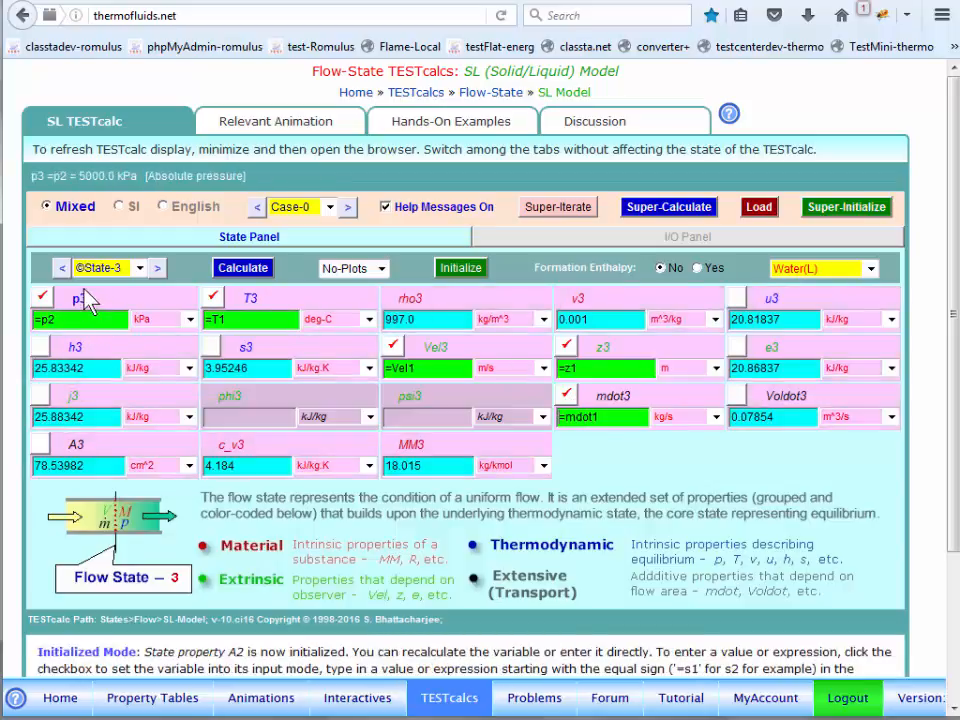
Evaluate the expression =mdot1*(j2-j1) once more in the calculator below the first result
{"action": "left_click", "coordinate": [624, 241]}
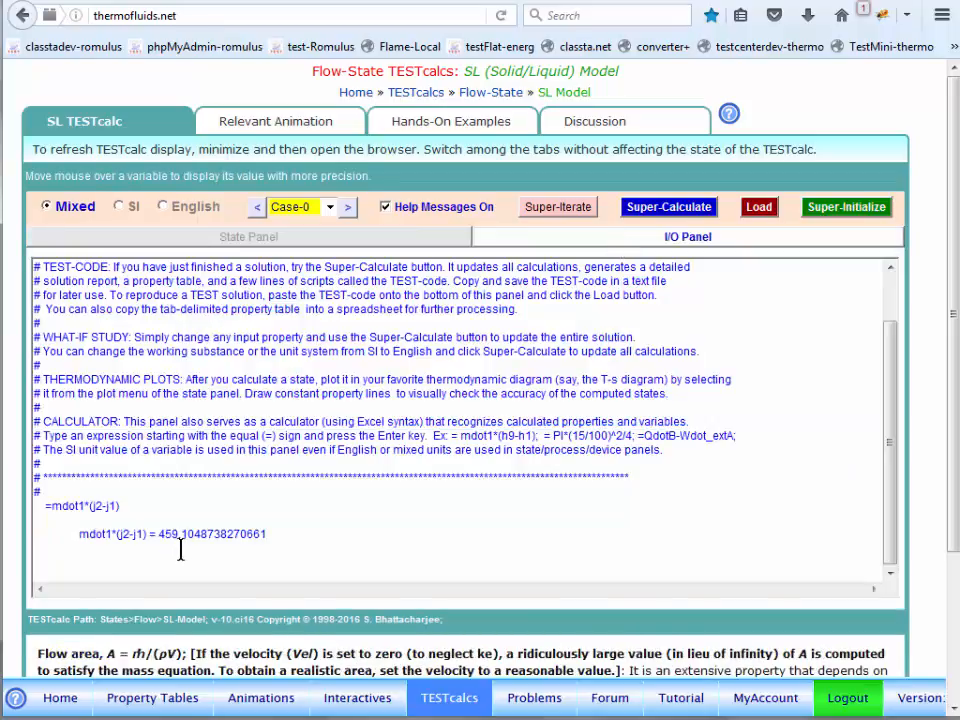
{"action": "type", "text": "=mdot1*"}
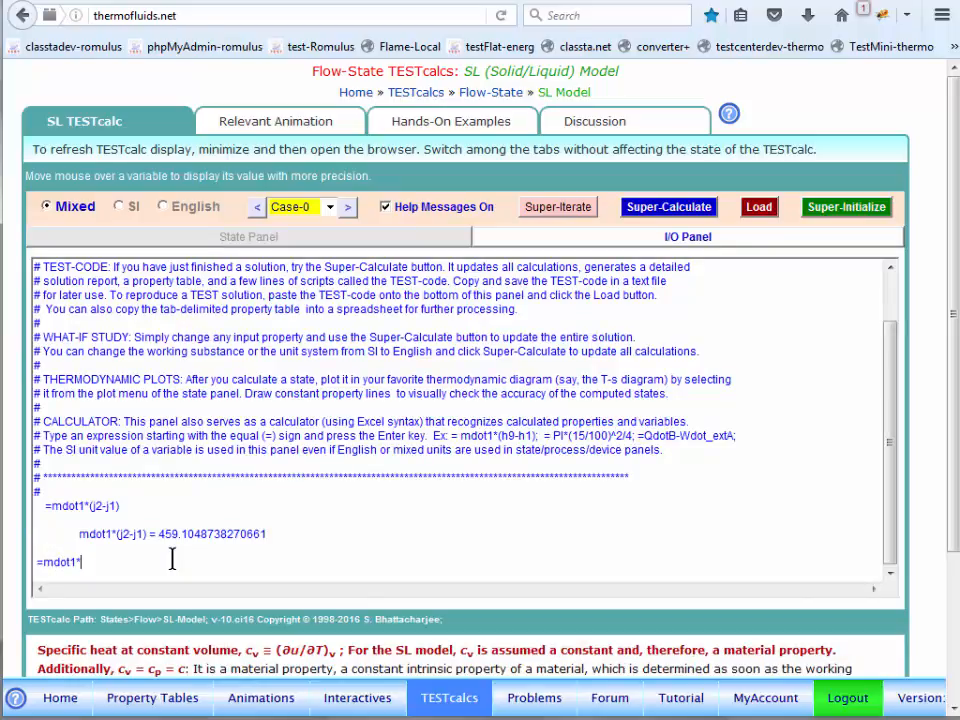
{"action": "type", "text": "(j"}
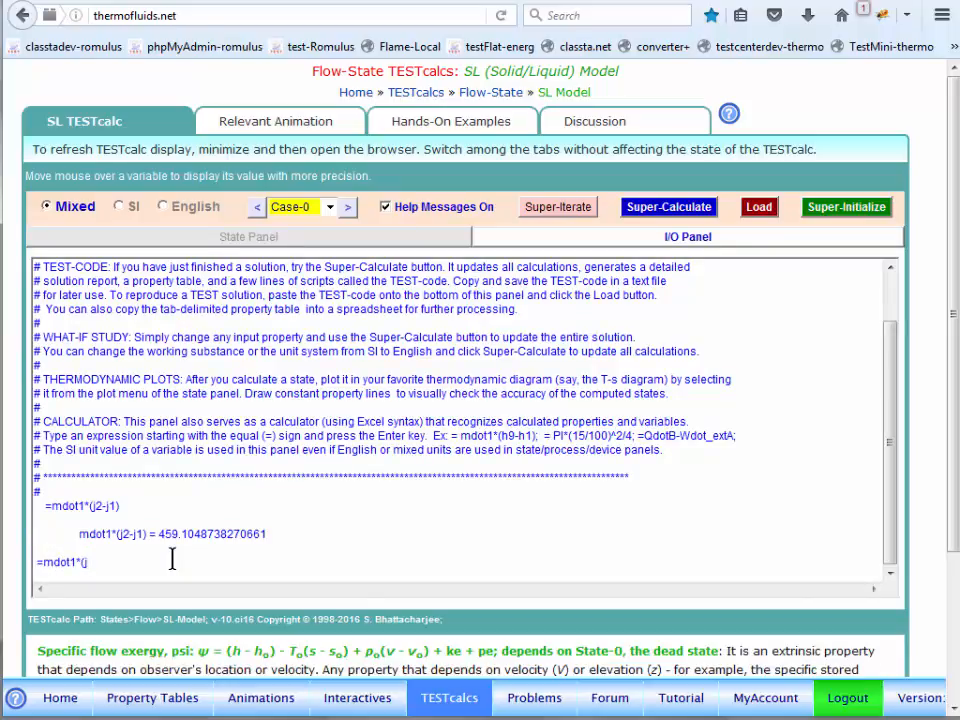
{"action": "type", "text": "2-j1)"}
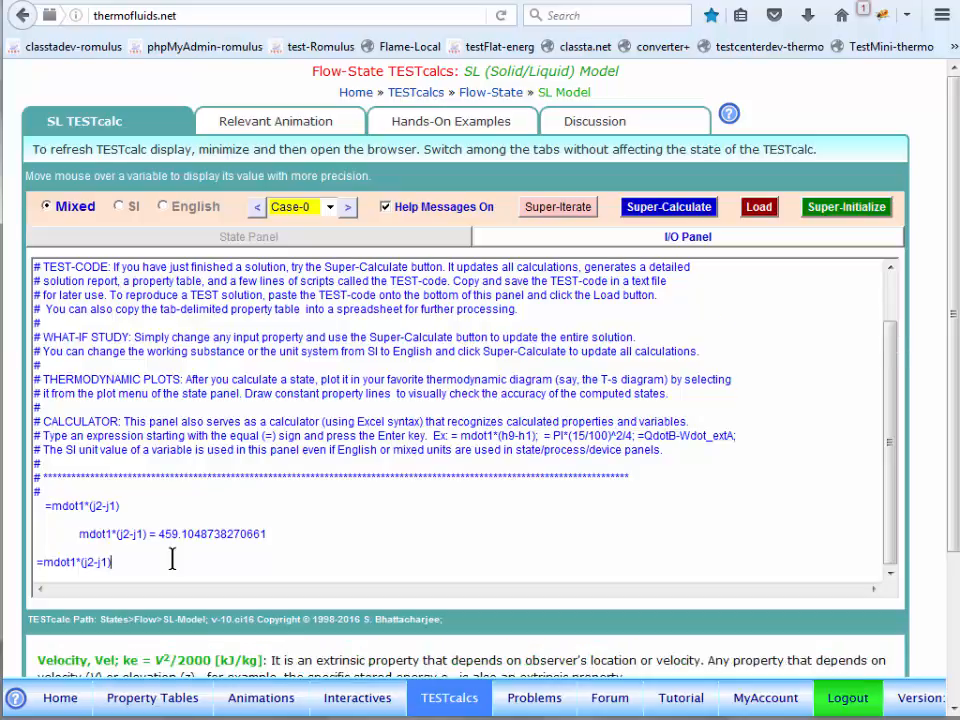
{"action": "key", "text": "Return"}
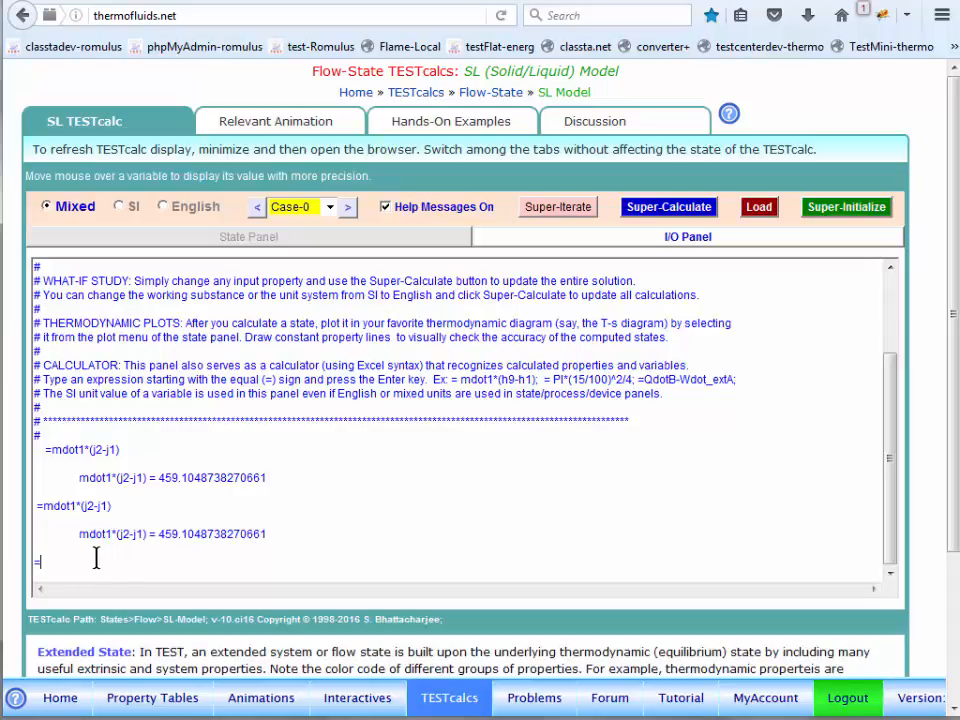
Evaluate the expression =mdot1*(j3-j1) in the calculator below the previous result
{"action": "type", "text": "=mdot"}
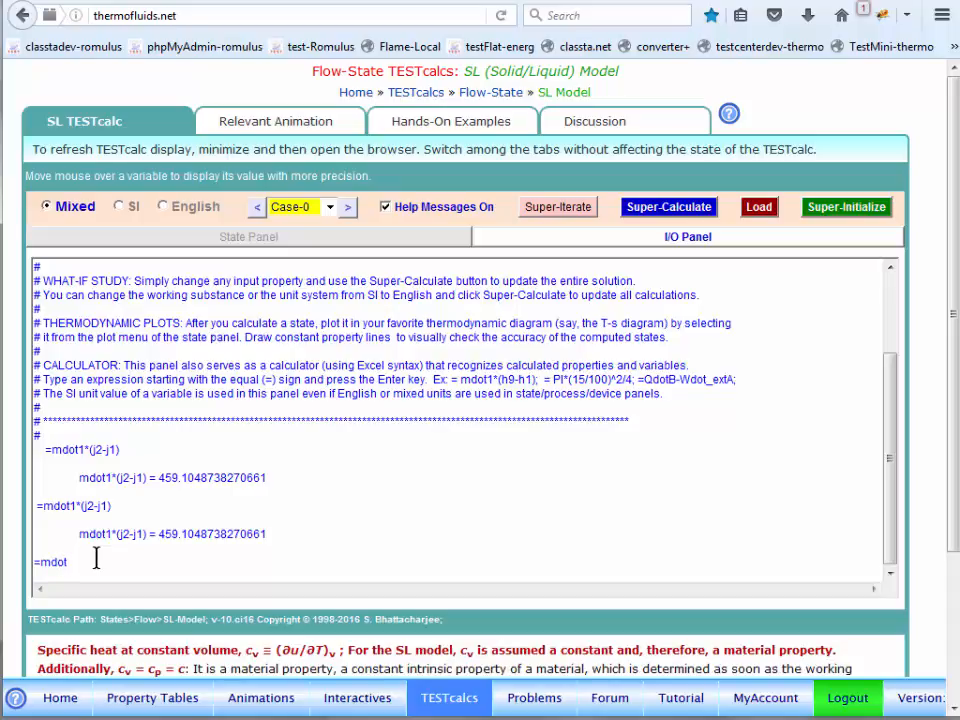
{"action": "type", "text": "1*(j2"}
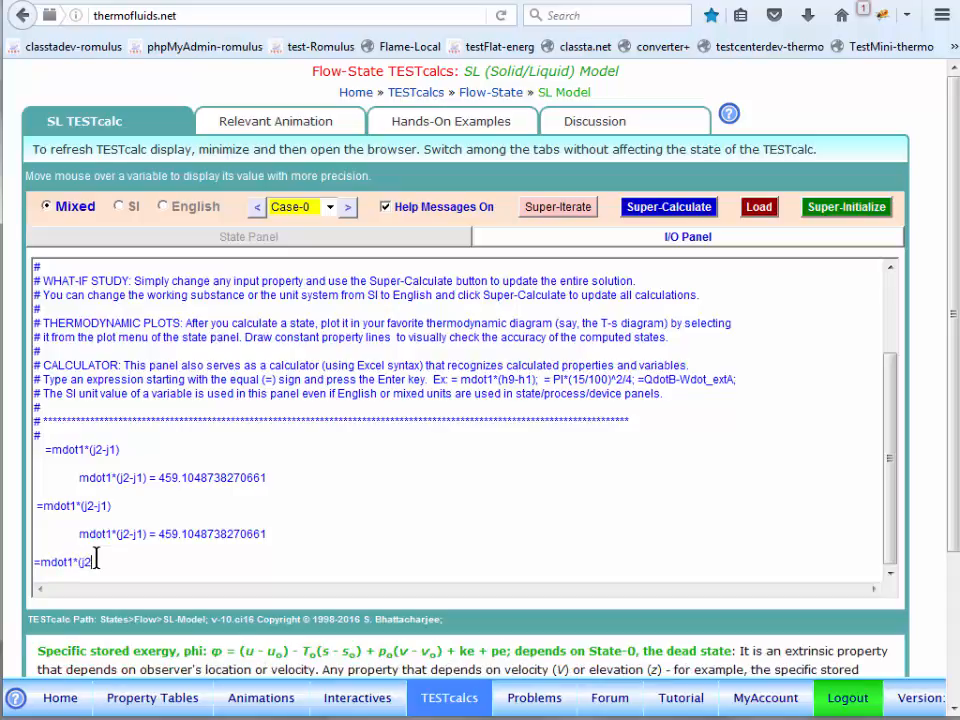
{"action": "key", "text": "BackSpace"}
{"action": "type", "text": "3-j1"}
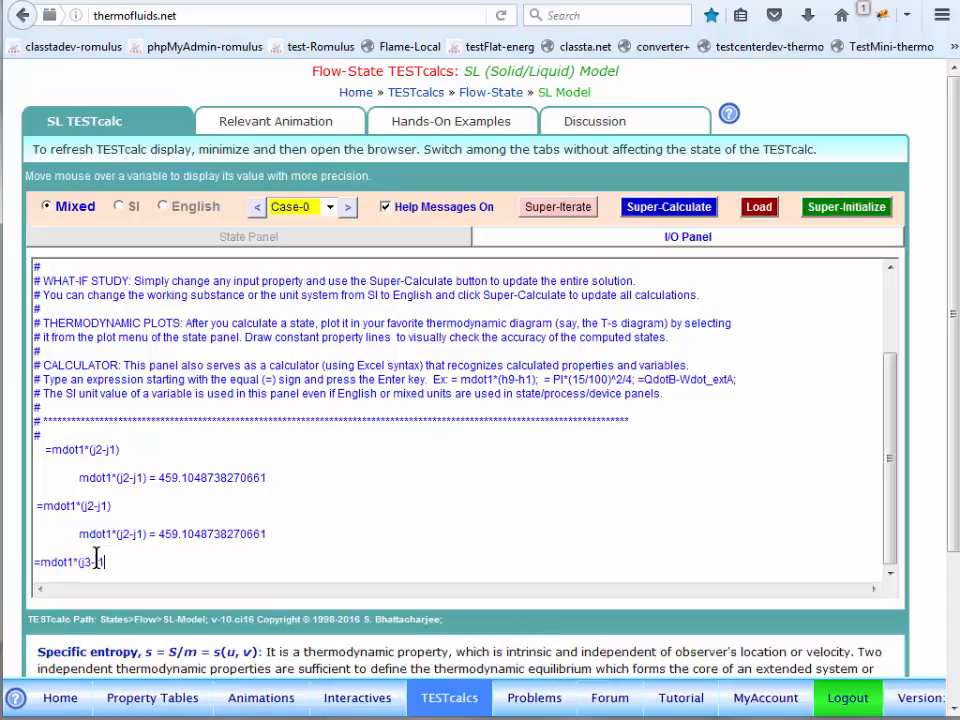
{"action": "type", "text": ")"}
{"action": "key", "text": "Return"}
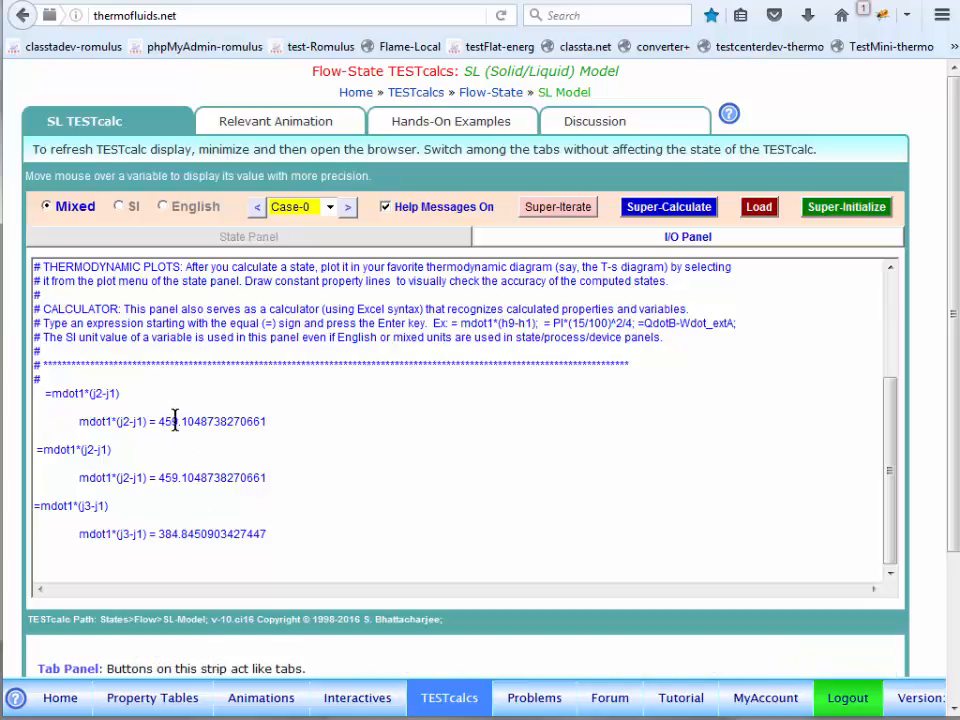
Make State-4 the active state and set its pressure p4 to =p1 and its temperature T4 to =T2
{"action": "left_click", "coordinate": [192, 240]}
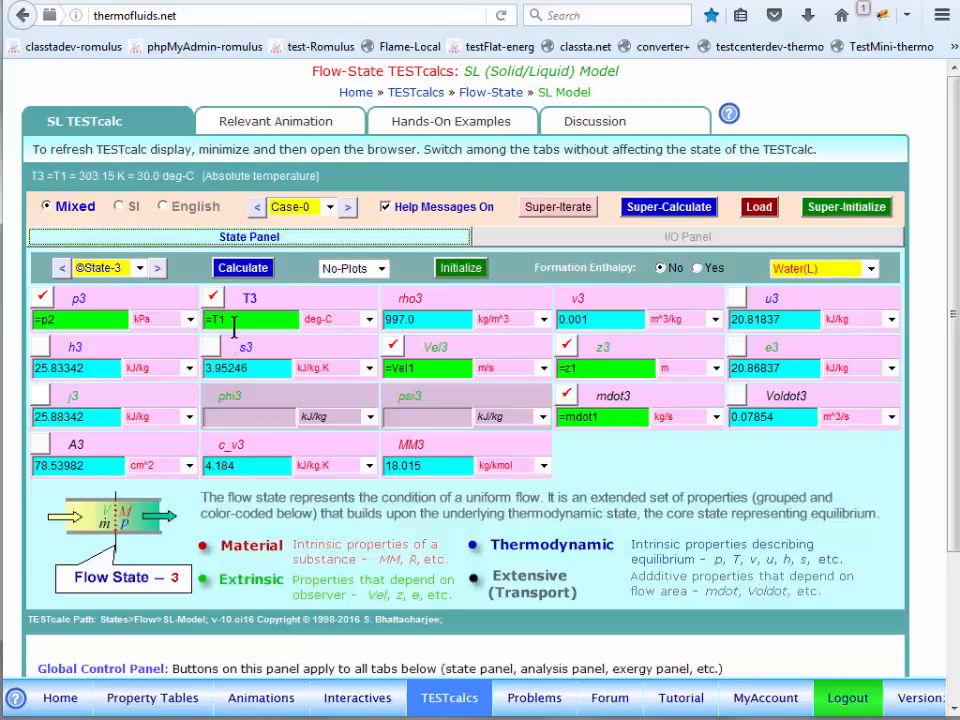
{"action": "left_click", "coordinate": [156, 268]}
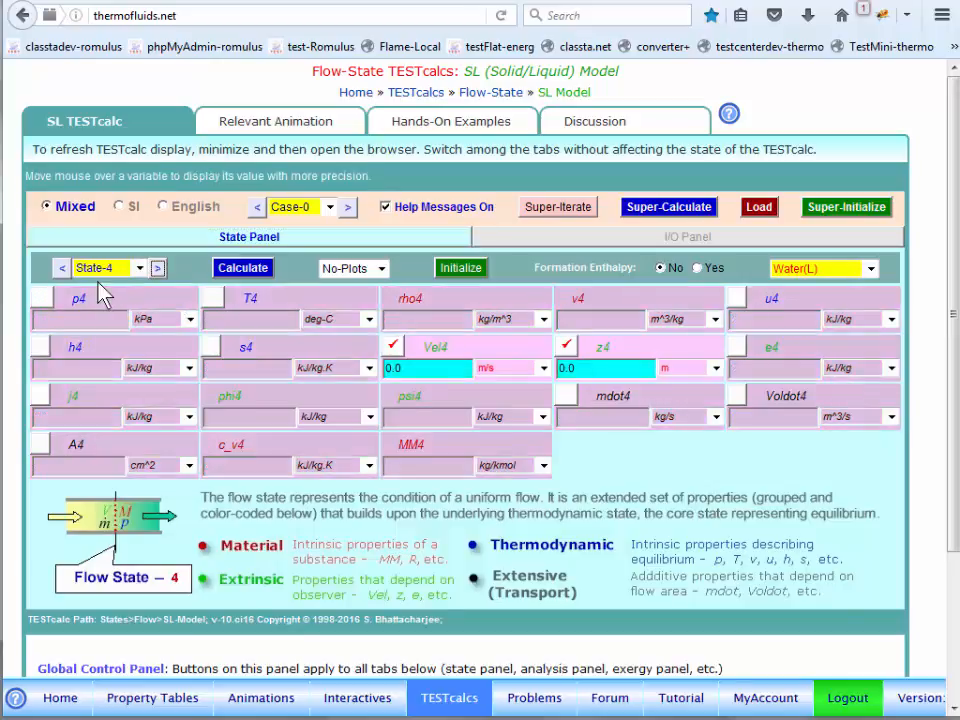
{"action": "left_click", "coordinate": [52, 316]}
{"action": "type", "text": "=p"}
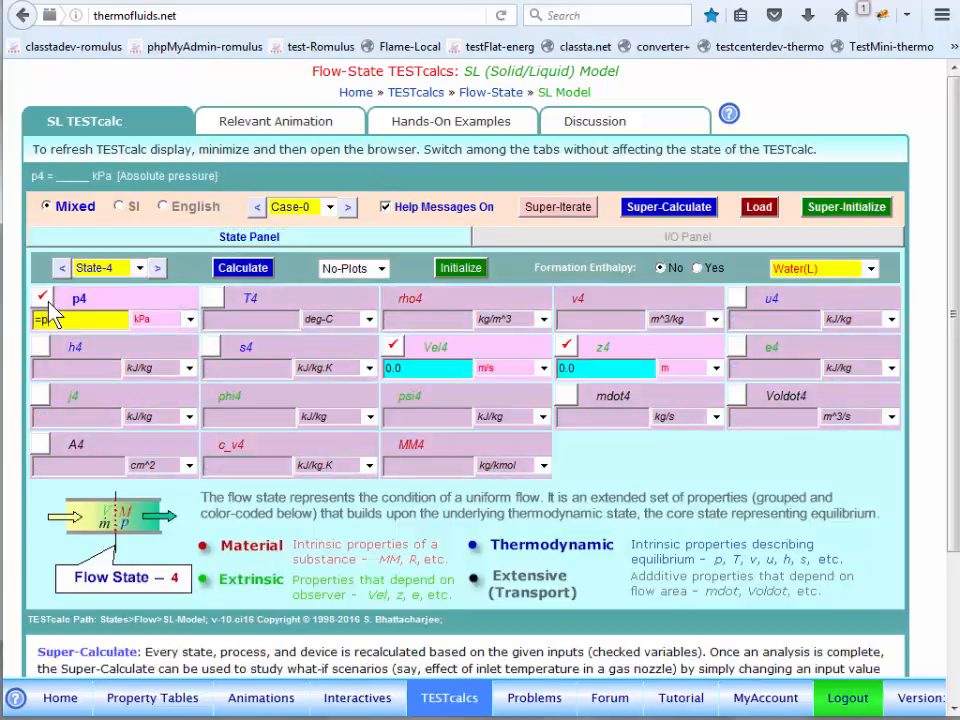
{"action": "type", "text": "1"}
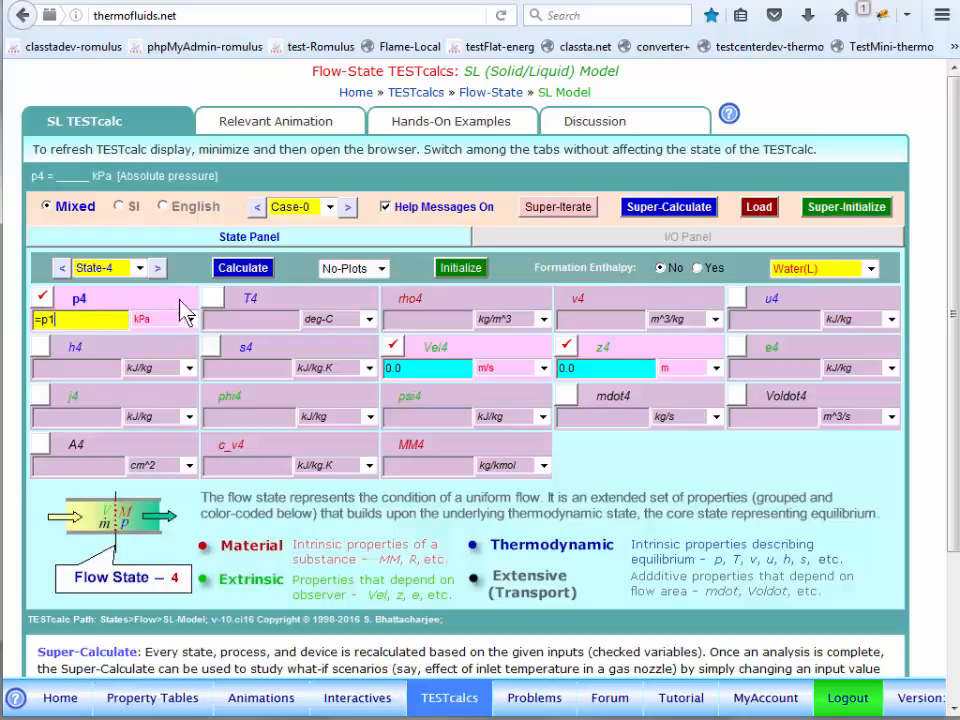
{"action": "left_click", "coordinate": [213, 298]}
{"action": "type", "text": "="}
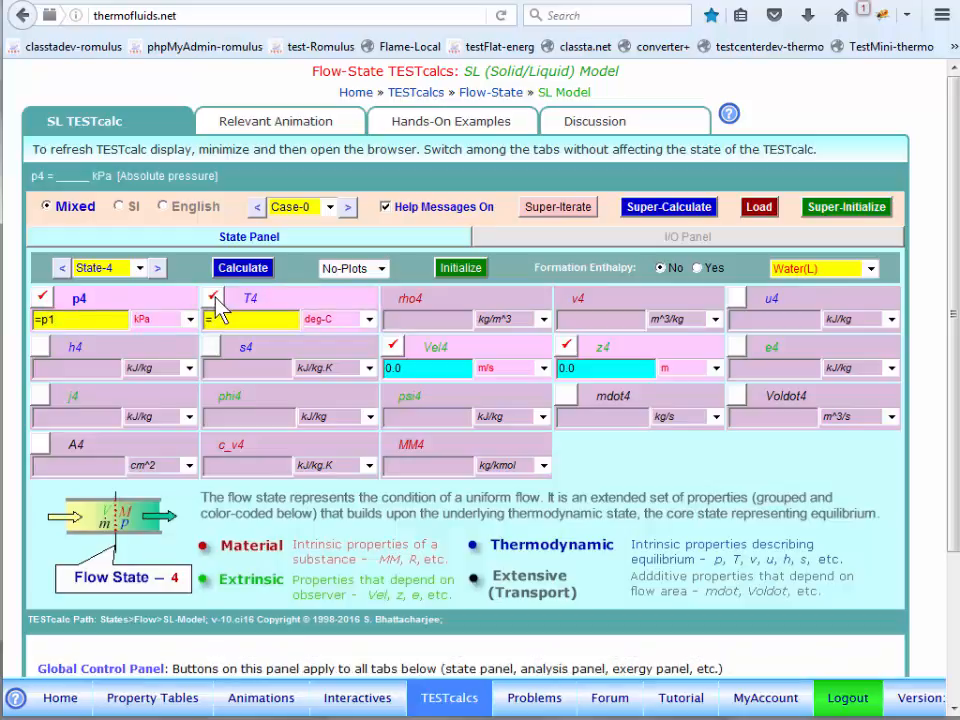
{"action": "type", "text": "T2"}
Set State-4's velocity Vel4 to =Vel1, enter z1 for its elevation z4, and calculate the state
{"action": "left_click", "coordinate": [398, 356]}
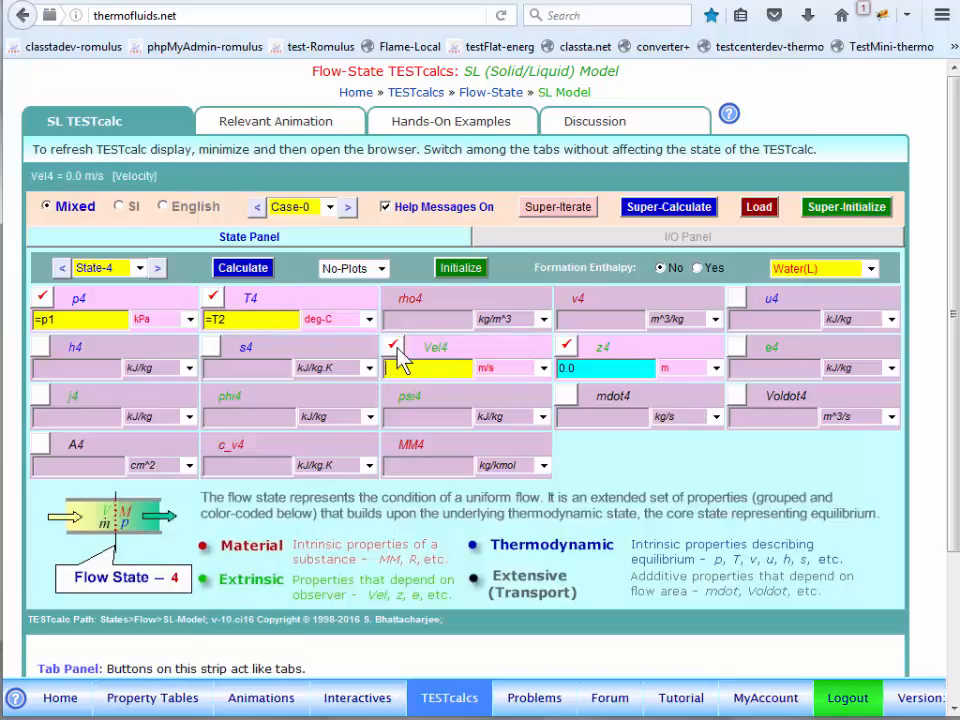
{"action": "type", "text": "=Vel1"}
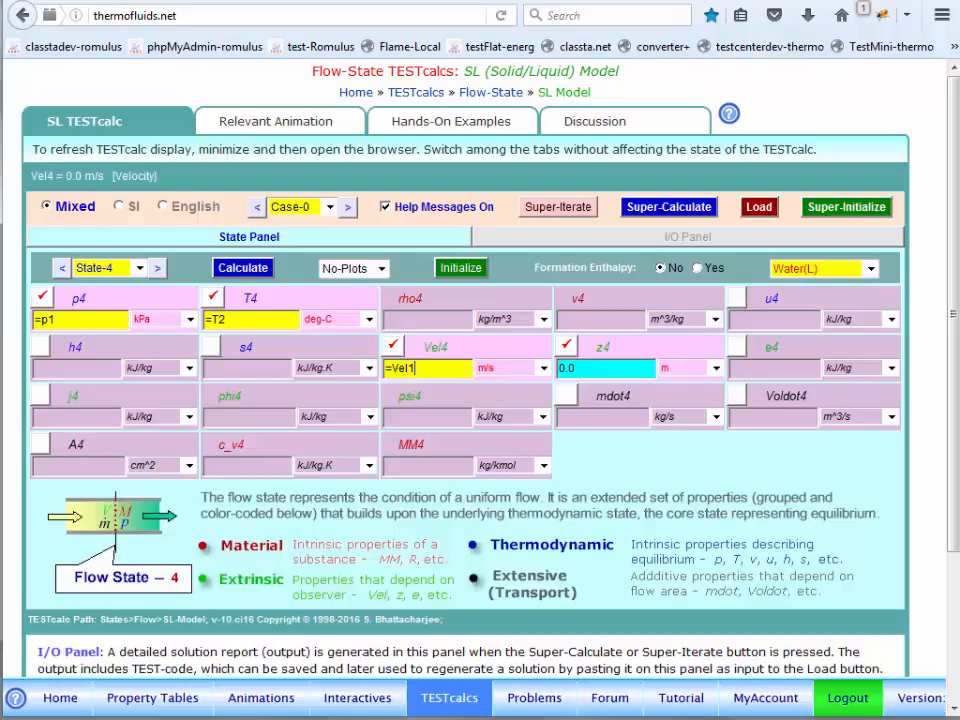
{"action": "left_click", "coordinate": [567, 364]}
{"action": "type", "text": "z1"}
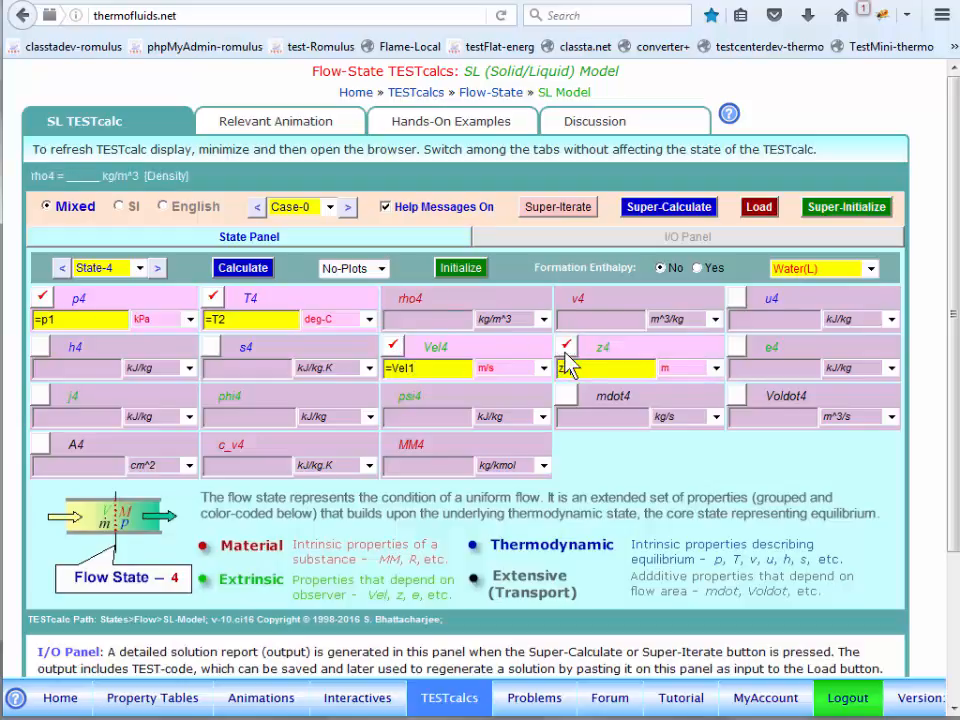
{"action": "key", "text": "Return"}
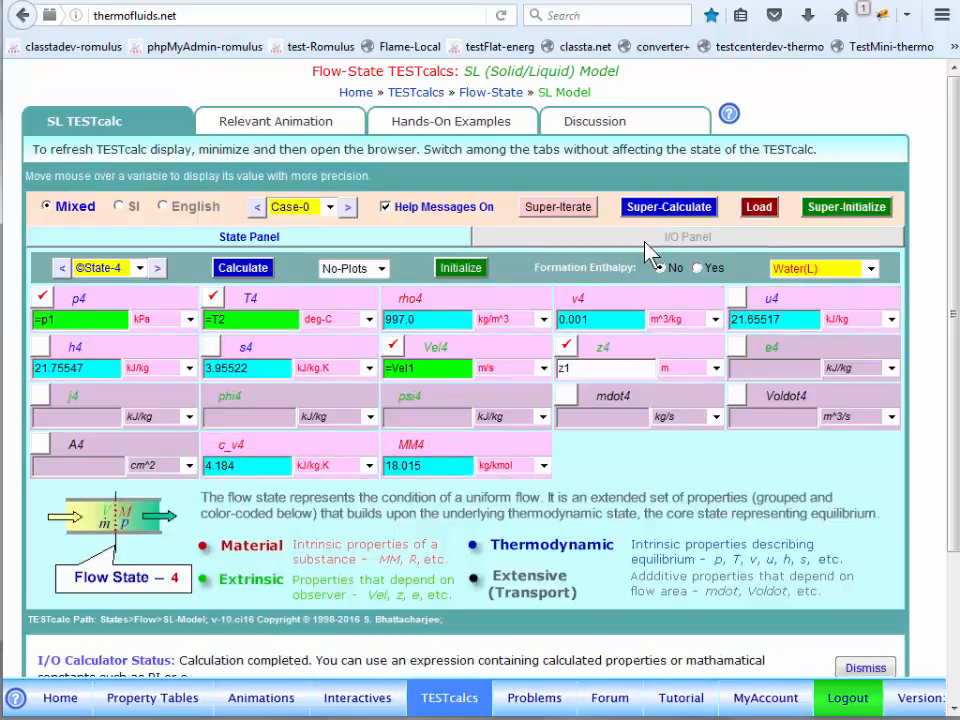
Try to evaluate the expression =mdot1*(j4-j1) in the calculator
{"action": "left_click", "coordinate": [646, 242]}
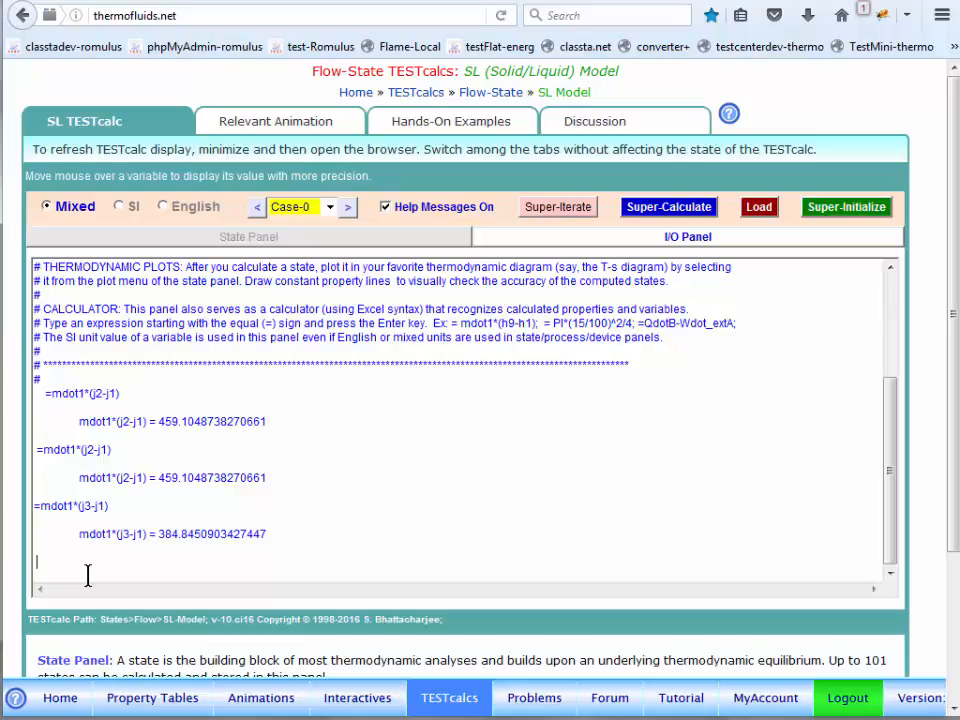
{"action": "type", "text": "=mdot1*(j4-j1)"}
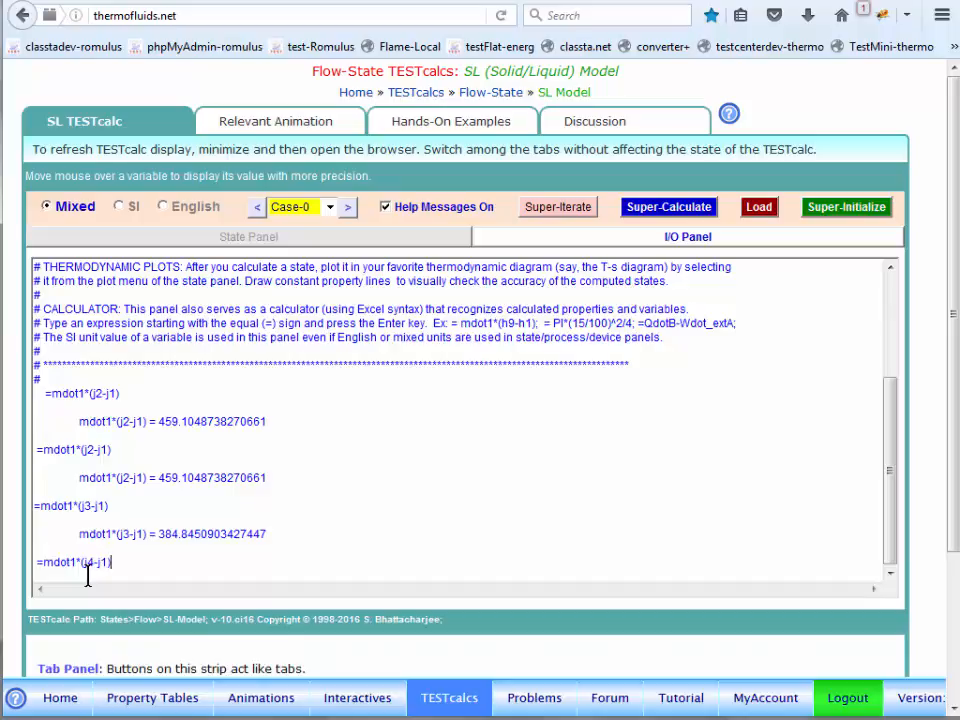
{"action": "key", "text": "Return"}
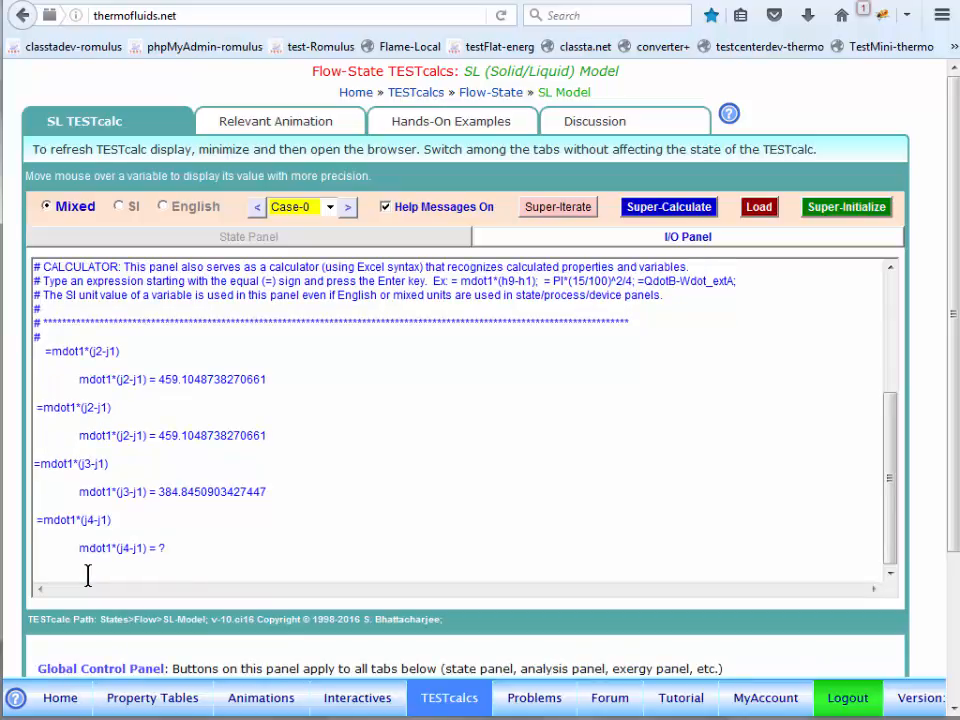
Correct State-4's elevation z4 to =z1, set its mass flow rate mdot4 to =mdot1, and recalculate the state
{"action": "left_click", "coordinate": [208, 240]}
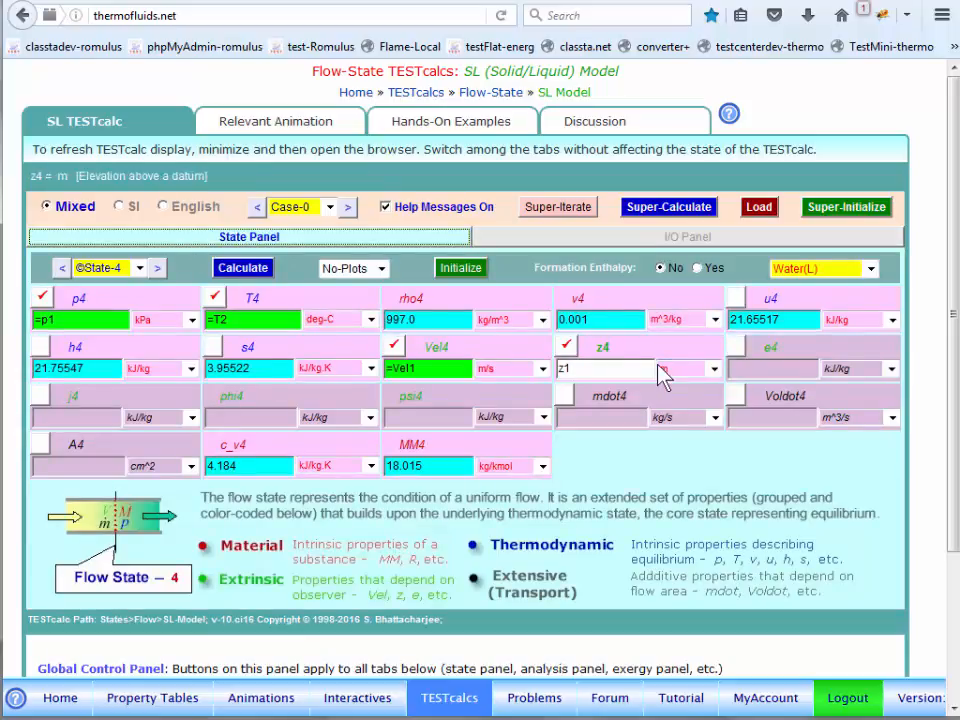
{"action": "left_click", "coordinate": [568, 347]}
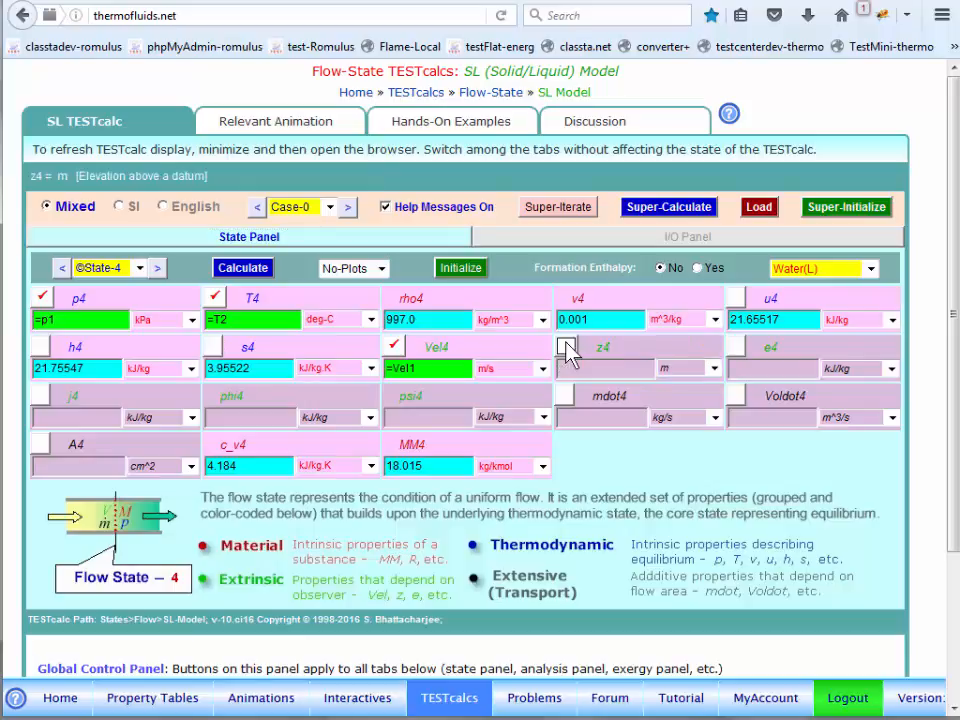
{"action": "left_click", "coordinate": [568, 347]}
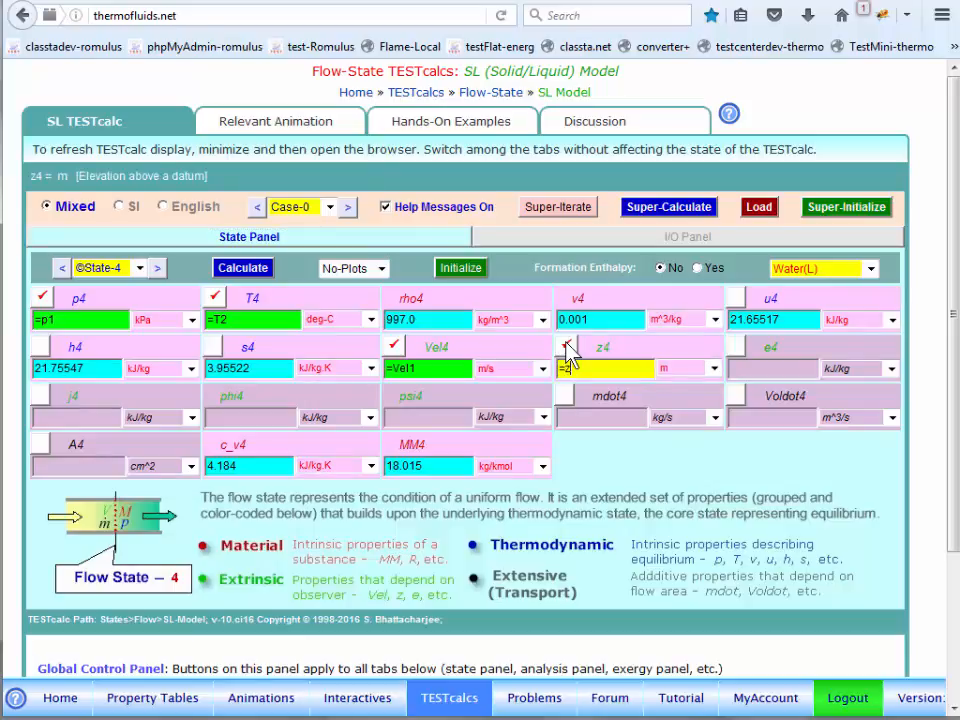
{"action": "left_click", "coordinate": [567, 346]}
{"action": "left_click", "coordinate": [566, 400]}
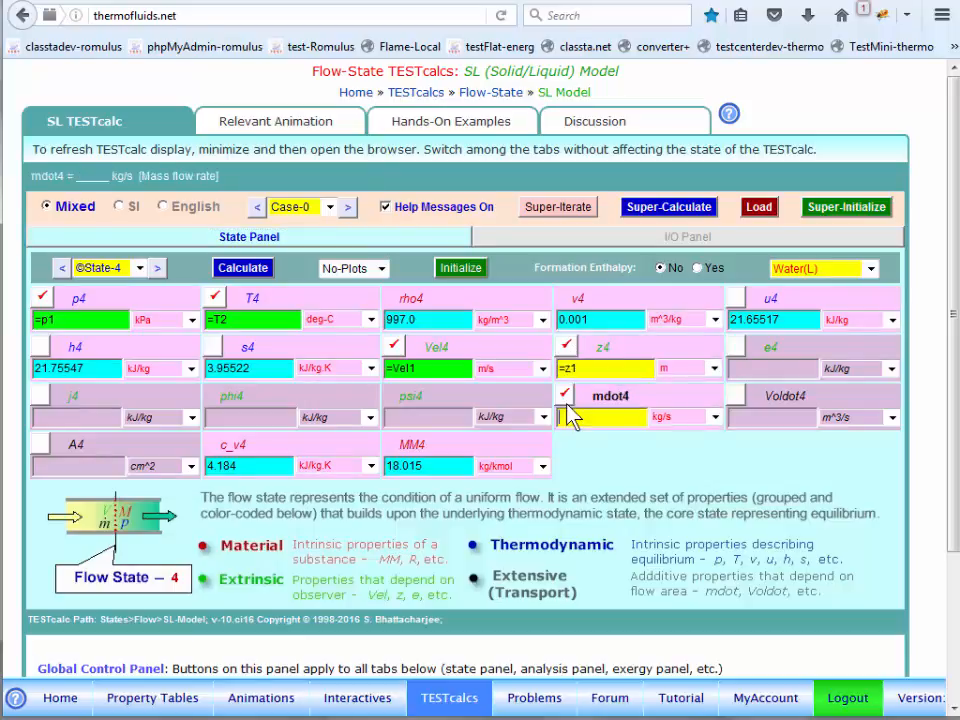
{"action": "type", "text": "mdot1"}
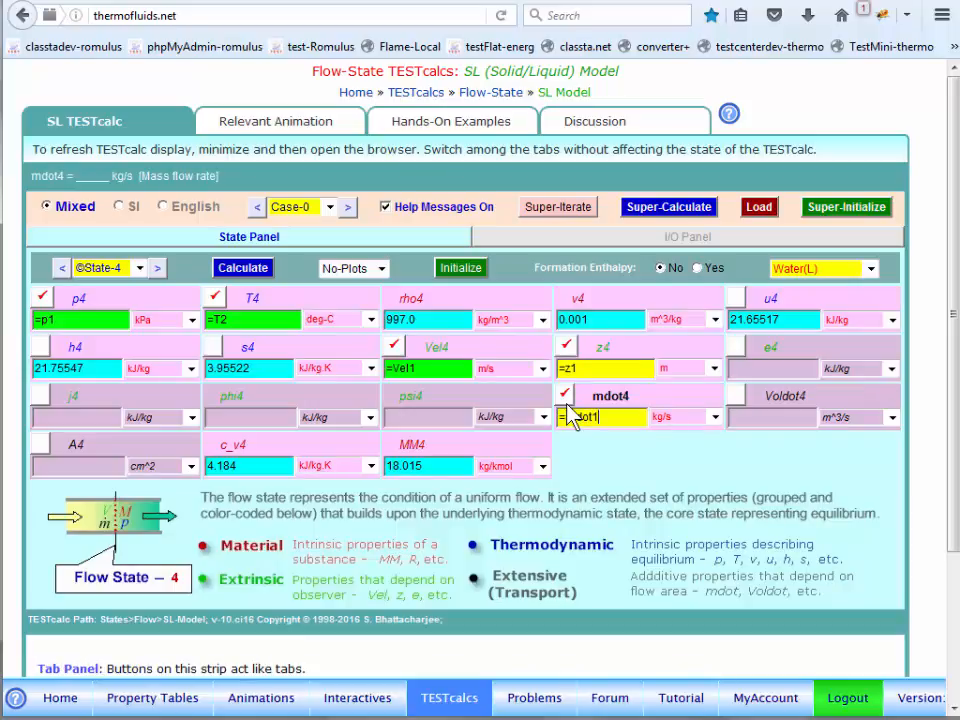
{"action": "key", "text": "Return"}
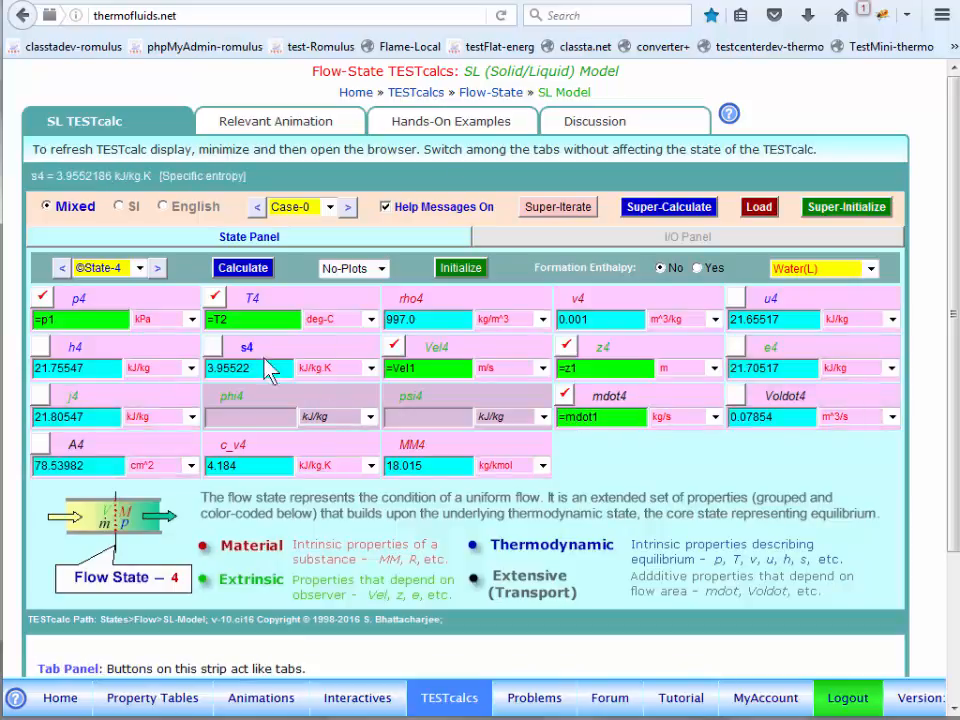
Evaluate the expression =mdot1*(j4-j1) again in the calculator, using the completed State-4
{"action": "left_click", "coordinate": [672, 240]}
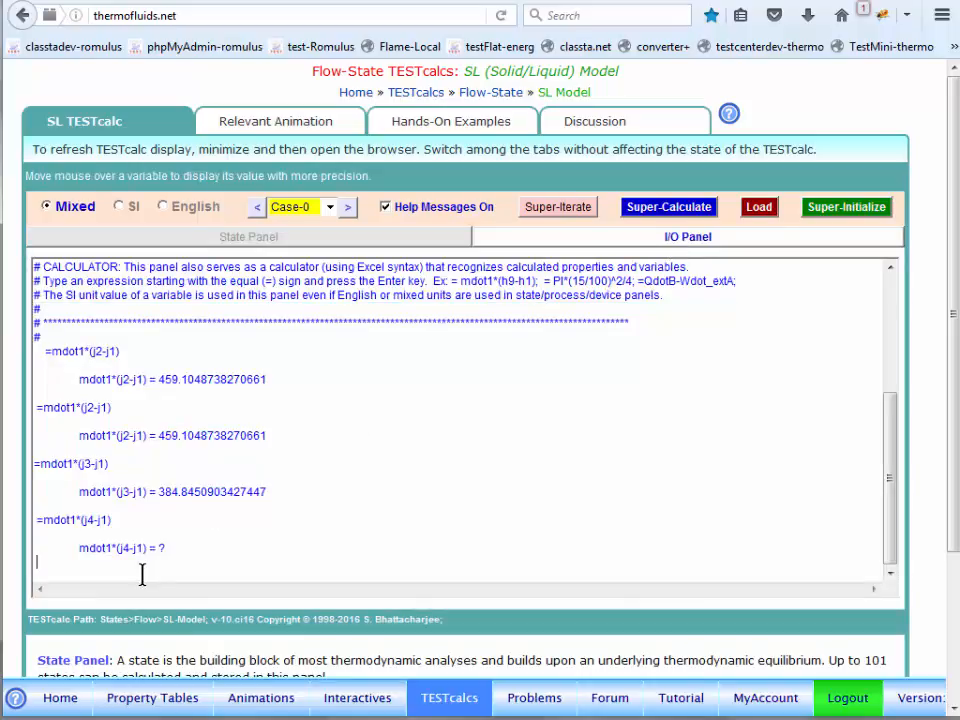
{"action": "type", "text": "=mdot1*(j"}
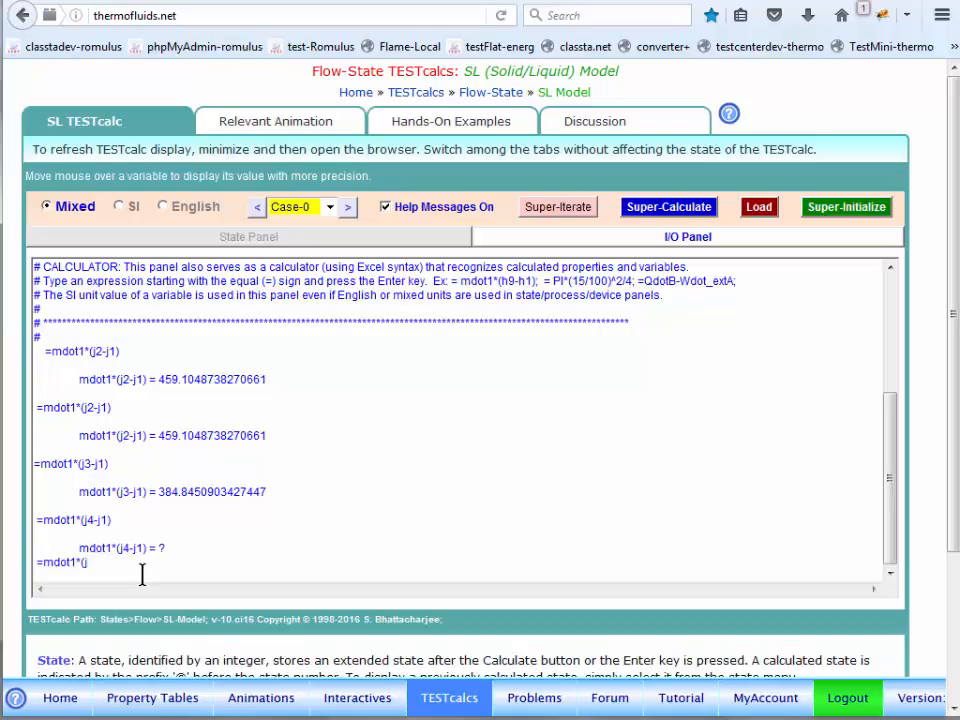
{"action": "type", "text": "4-j1)"}
{"action": "key", "text": "Return"}
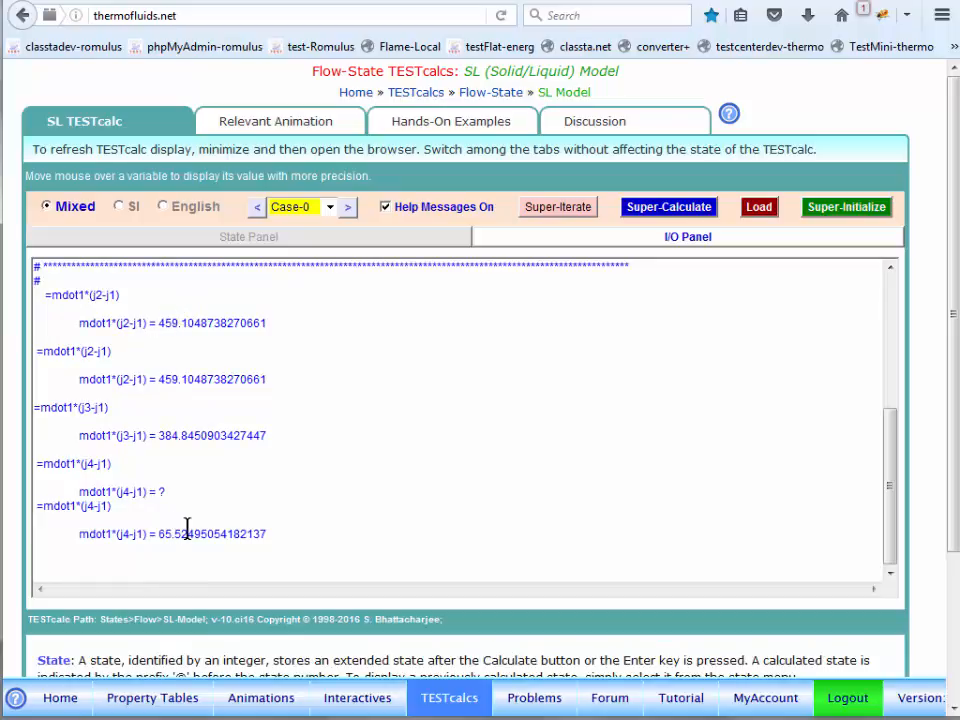
{"action": "left_click", "coordinate": [262, 240]}
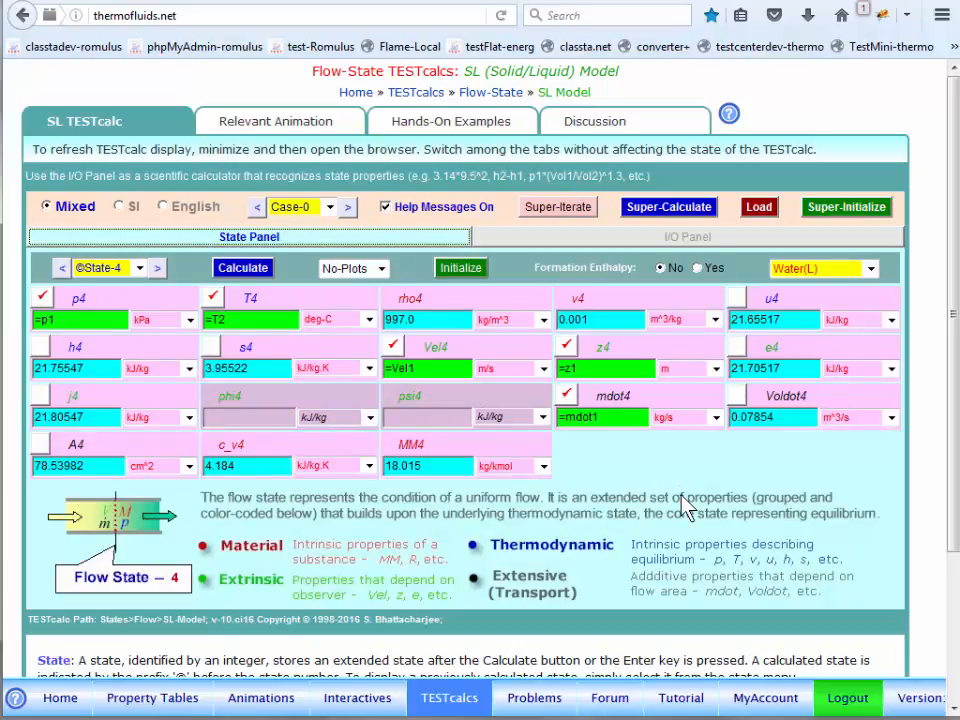
{"action": "left_click", "coordinate": [683, 240]}
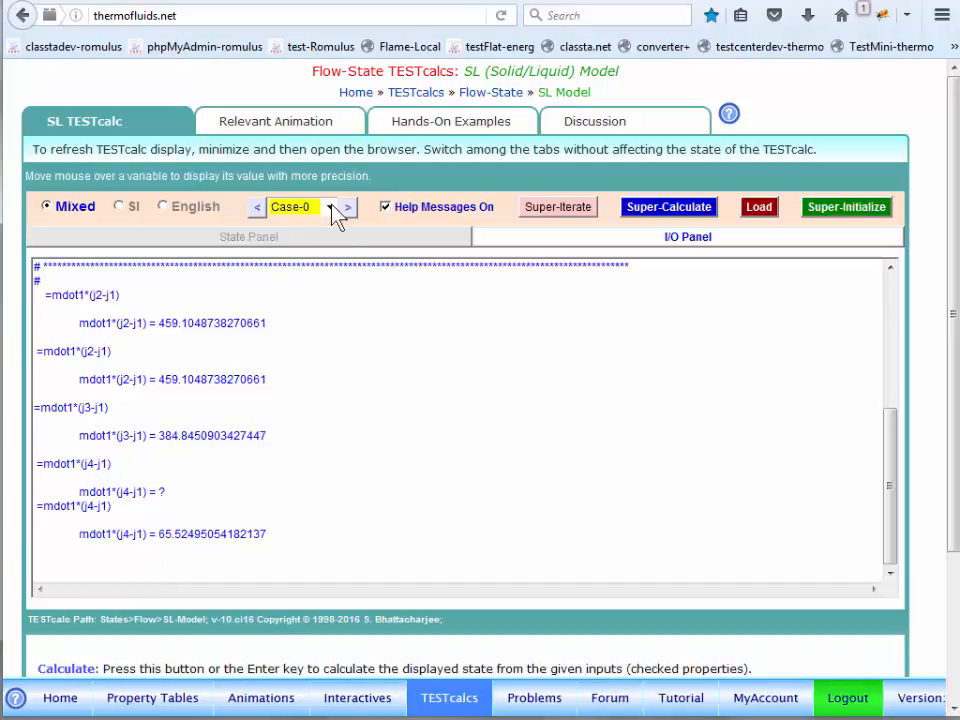
Change the working fluid from water to Oil(L) and update all states with Super-Calculate
{"action": "left_click", "coordinate": [343, 240]}
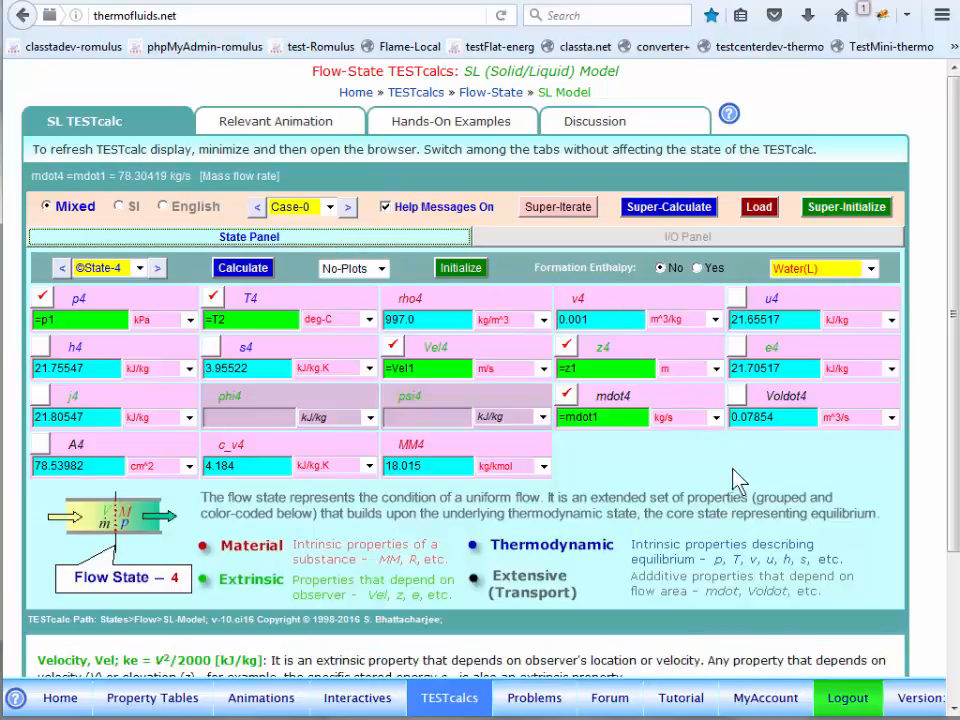
{"action": "left_click", "coordinate": [862, 270]}
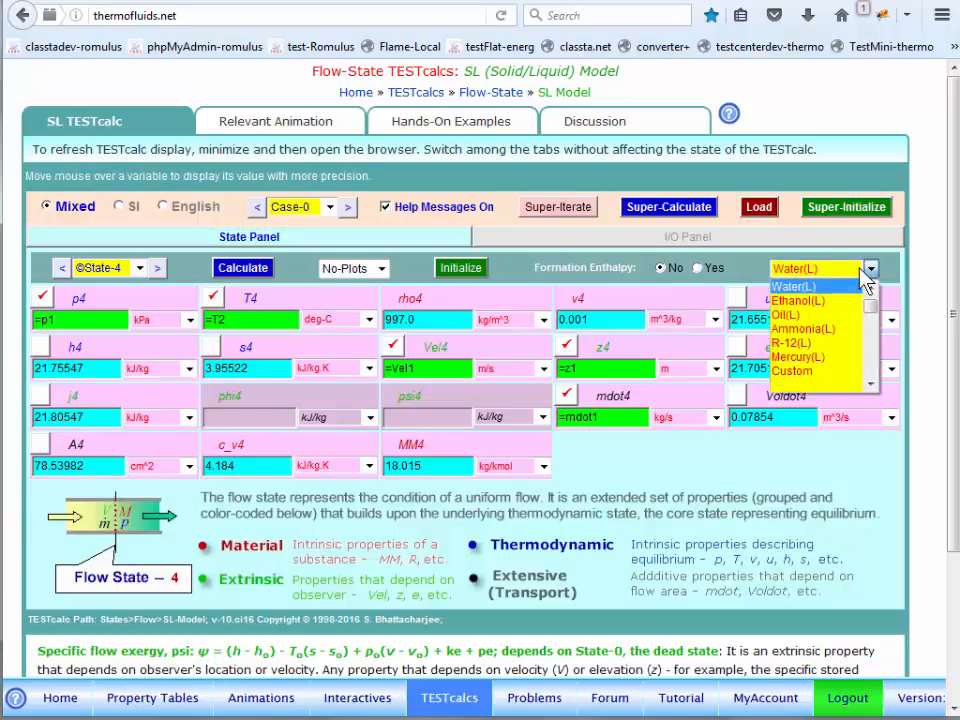
{"action": "left_click", "coordinate": [819, 315]}
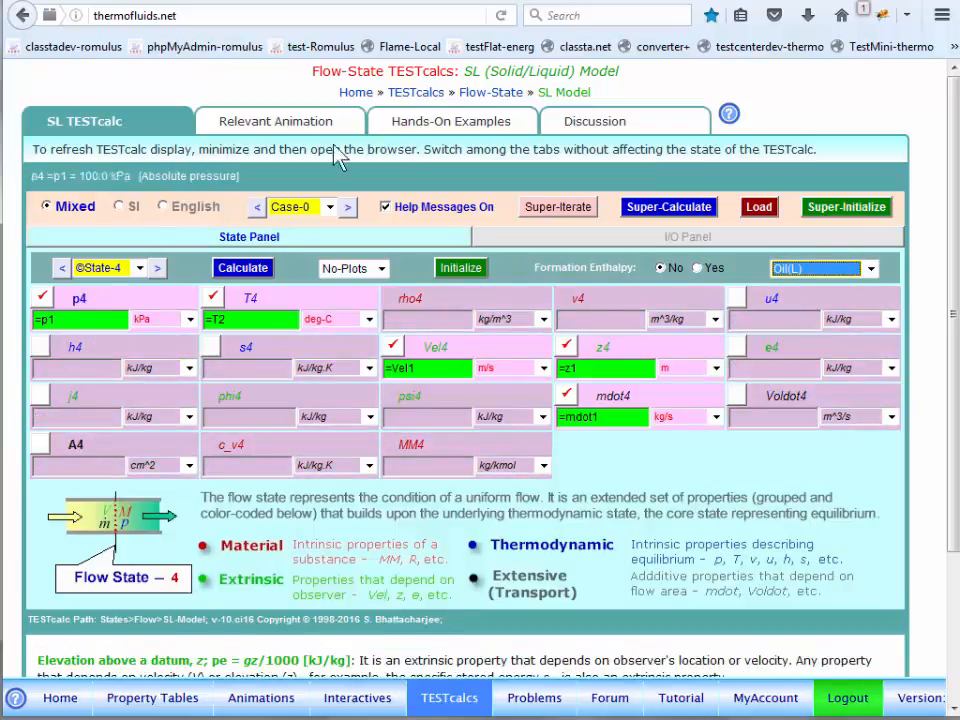
{"action": "left_click", "coordinate": [672, 208]}
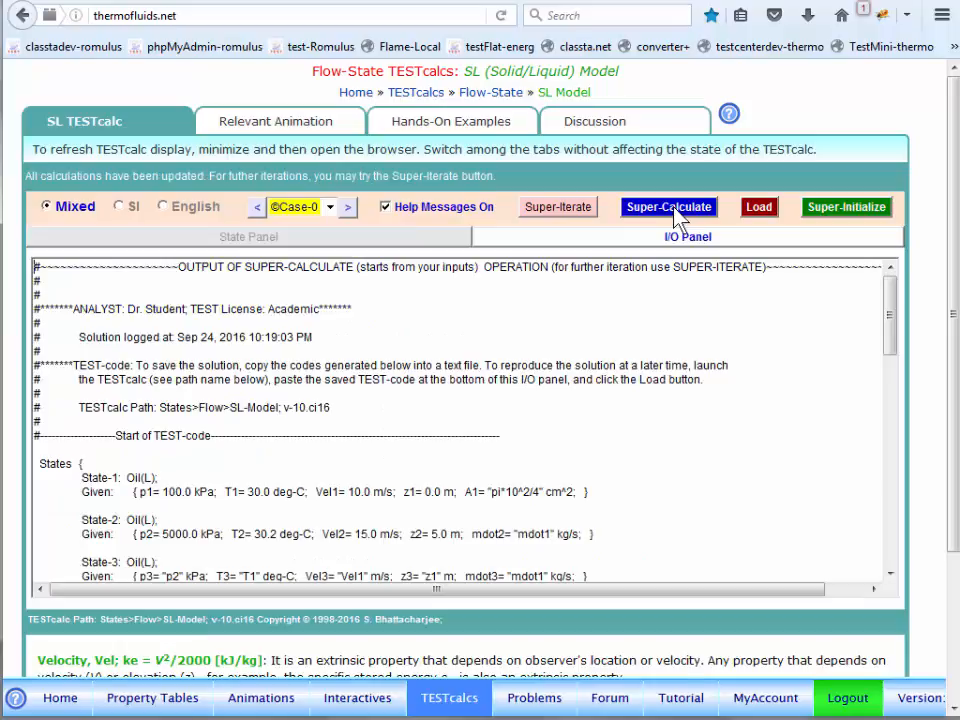
Review the recalculated oil properties state by state, going from State-4 back to State-1
{"action": "left_click", "coordinate": [381, 240]}
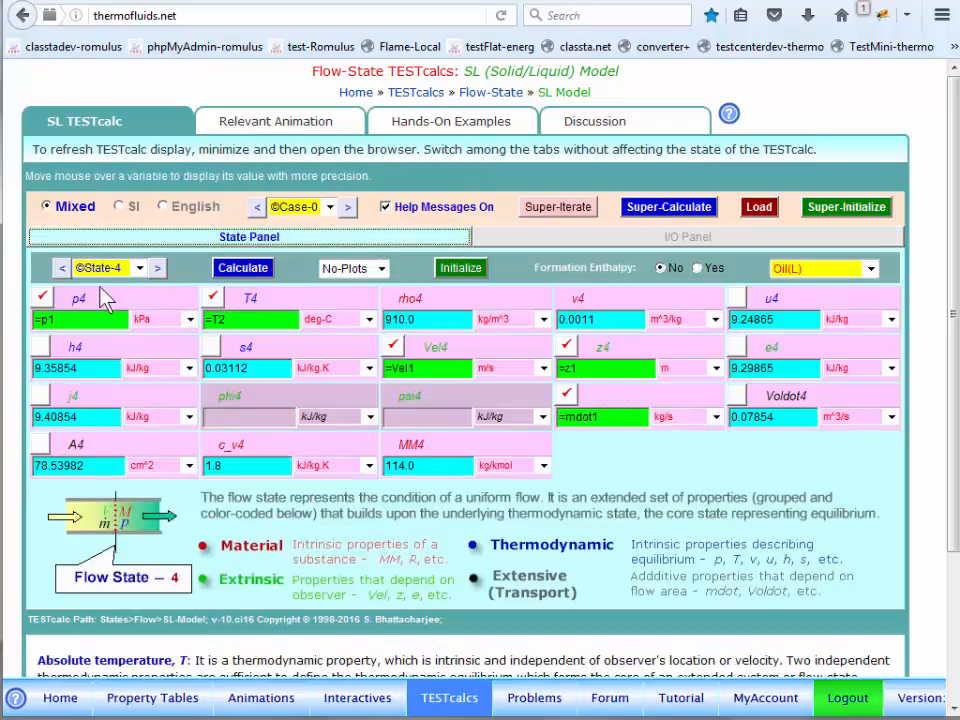
{"action": "left_click", "coordinate": [62, 268]}
{"action": "left_click", "coordinate": [62, 268]}
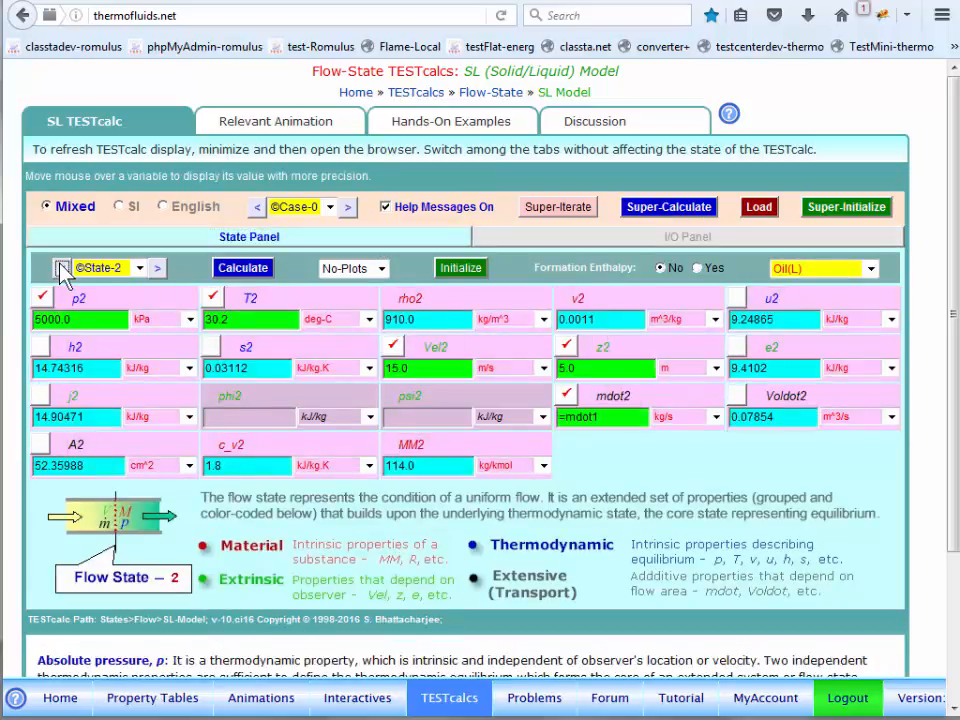
{"action": "left_click", "coordinate": [62, 268]}
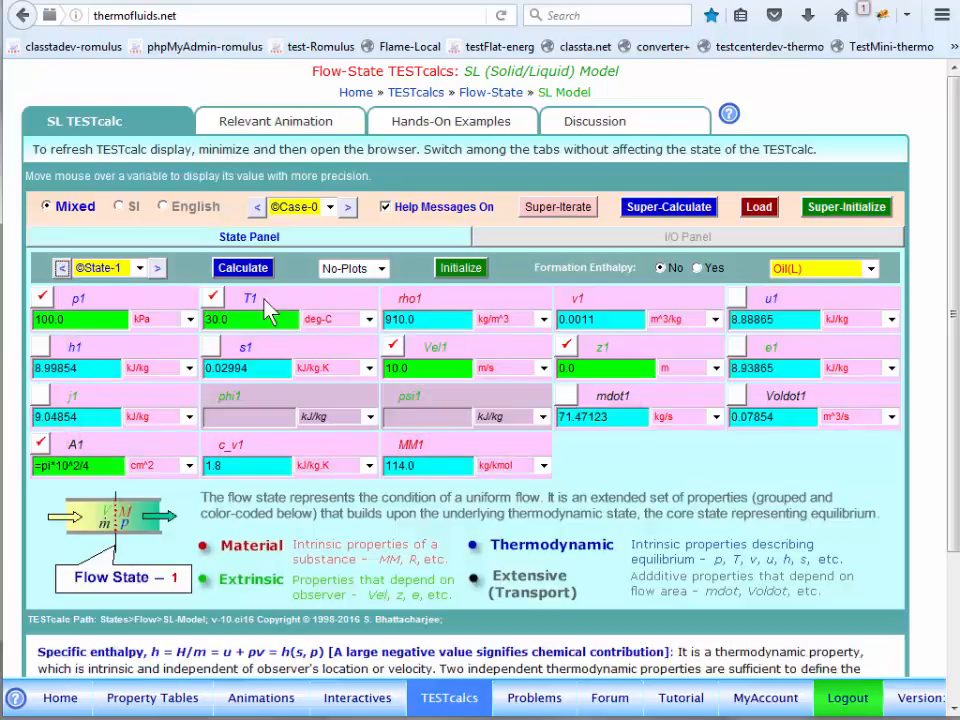
Examine the generated solution report and highlight the whole States block of its TEST-code
{"action": "left_click", "coordinate": [814, 241]}
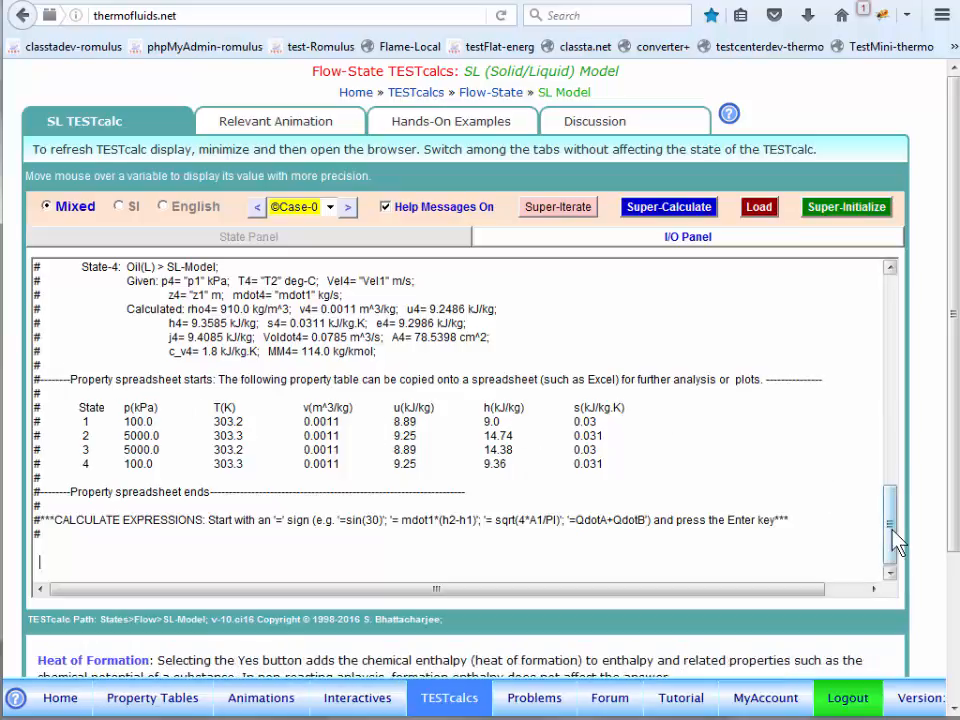
{"action": "left_click_drag", "start_coordinate": [891, 555], "coordinate": [900, 347]}
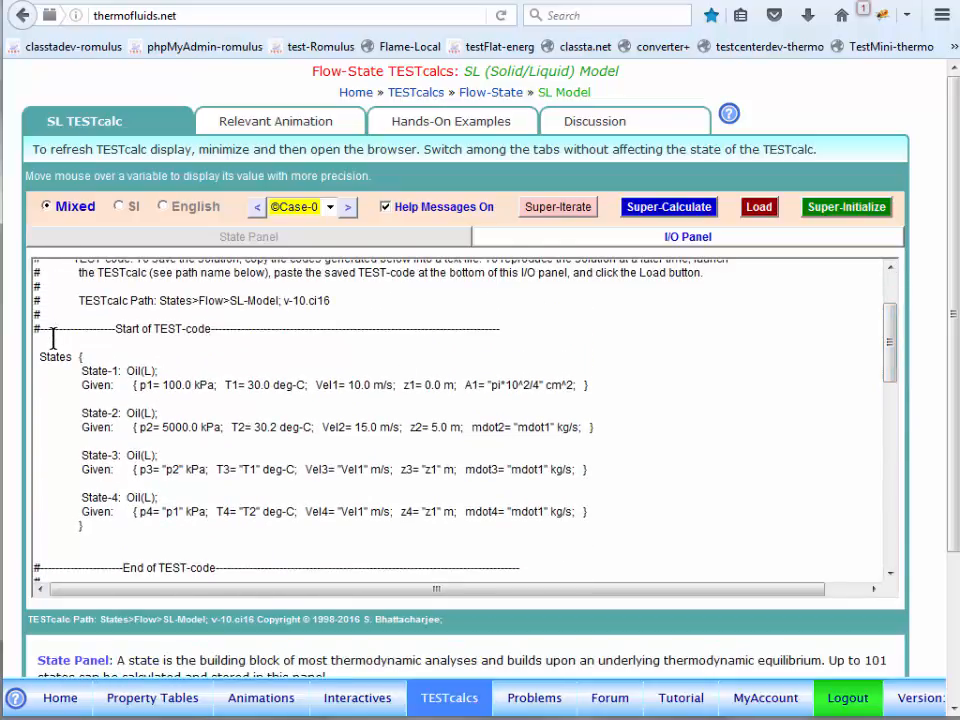
{"action": "left_click_drag", "start_coordinate": [54, 340], "coordinate": [147, 541]}
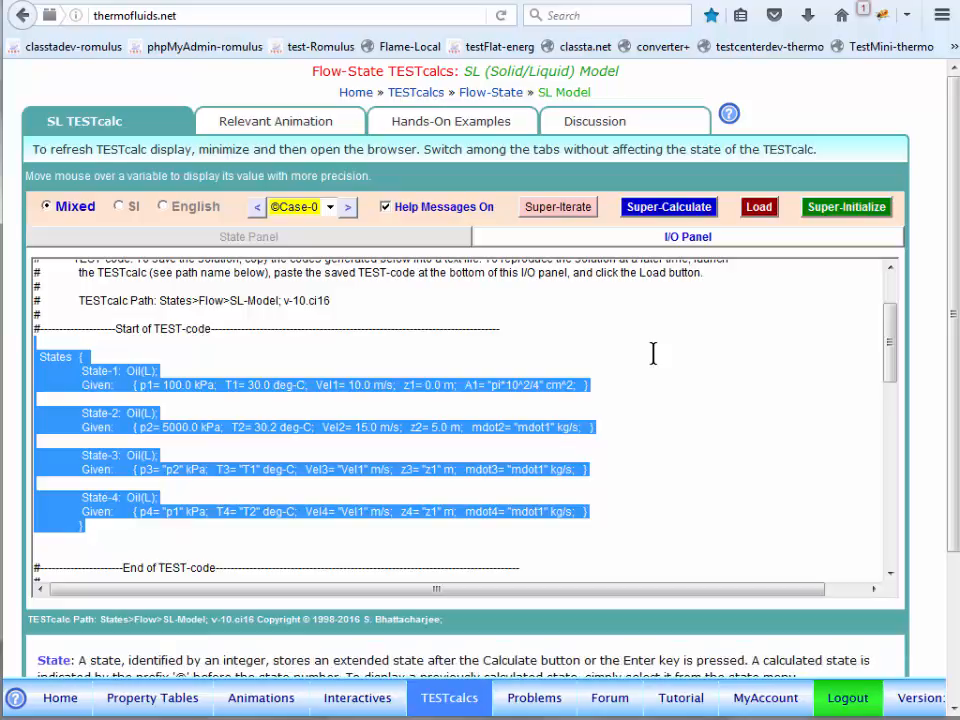
{"action": "left_click", "coordinate": [263, 240]}
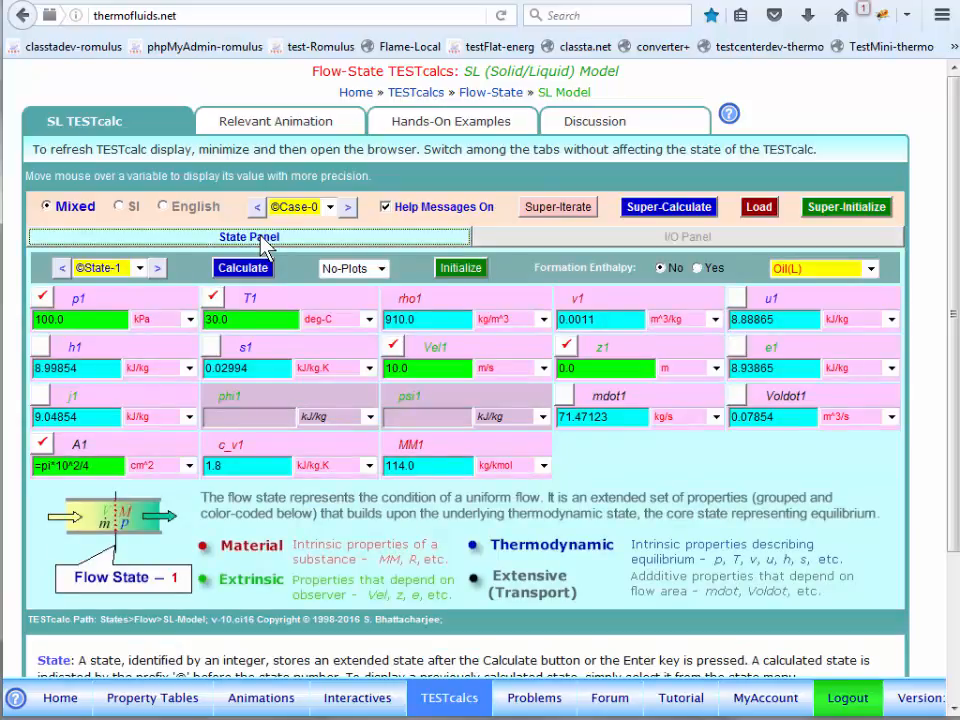
{"action": "mouse_move", "coordinate": [786, 396]}
{"action": "left_click", "coordinate": [893, 718]}
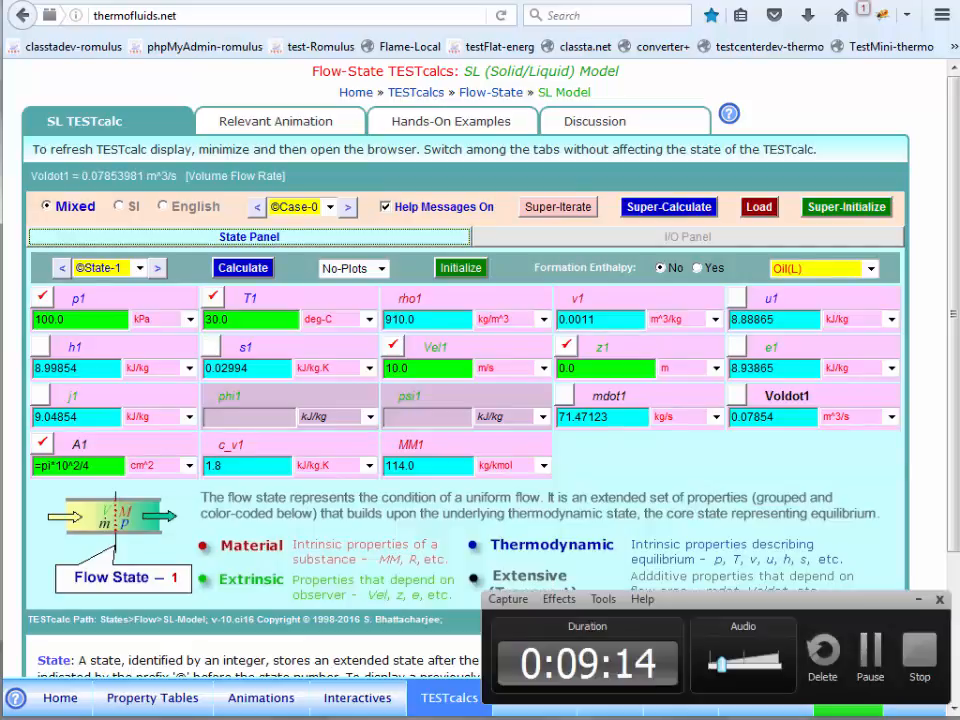